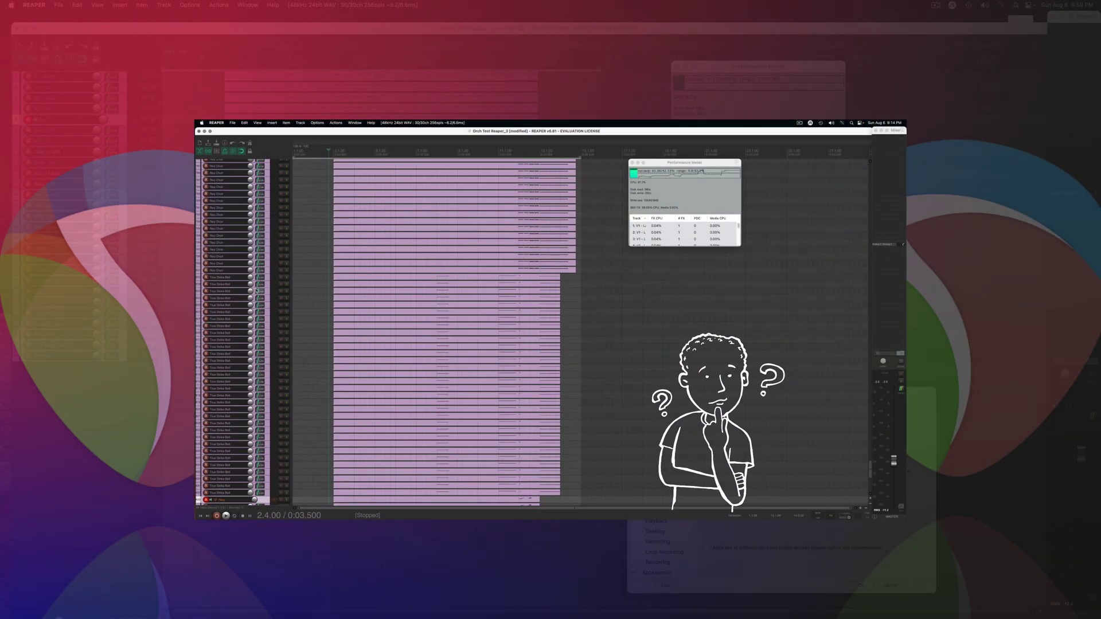
Scroll the track list up from the Harp and Bell tracks to the HW Winds and SAM Trombone tracks.
scroll(265, 257, up, 15)
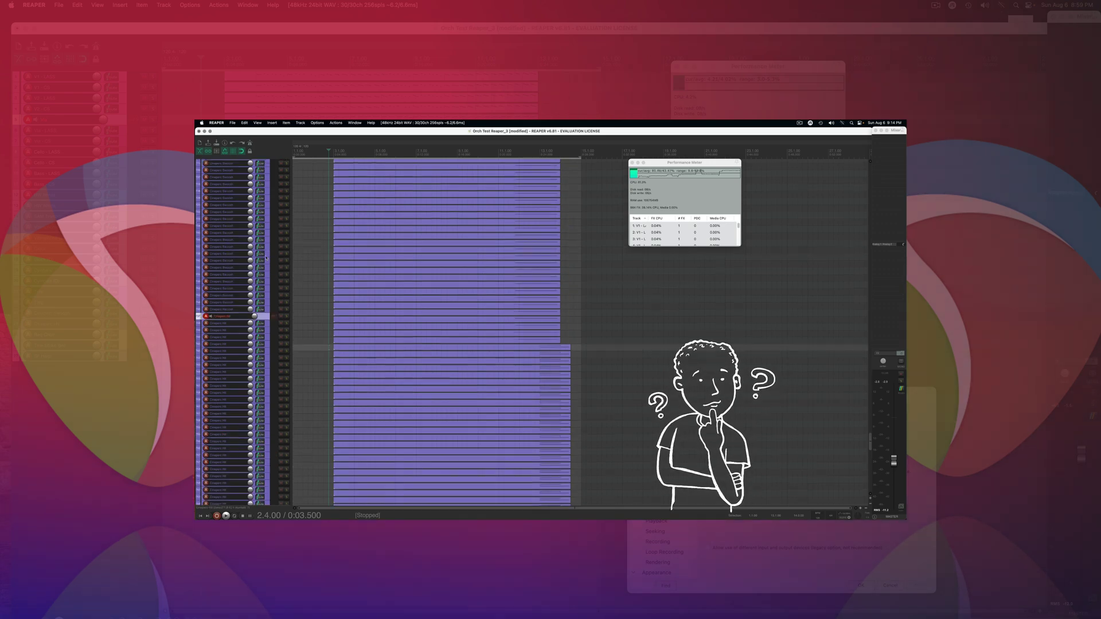
scroll(266, 258, up, 15)
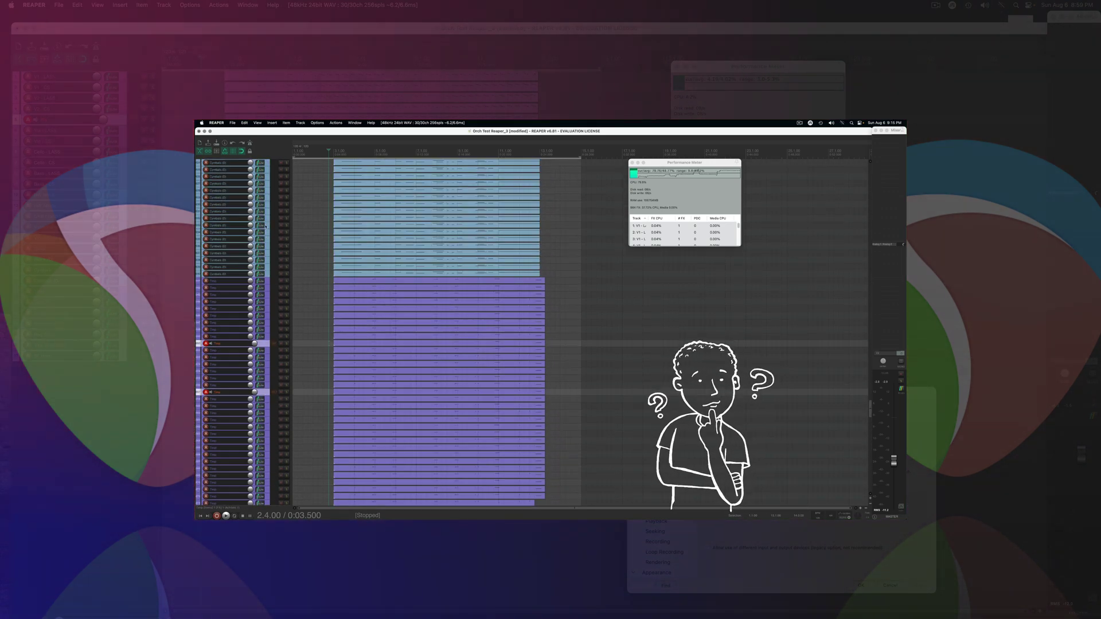
scroll(265, 227, up, 15)
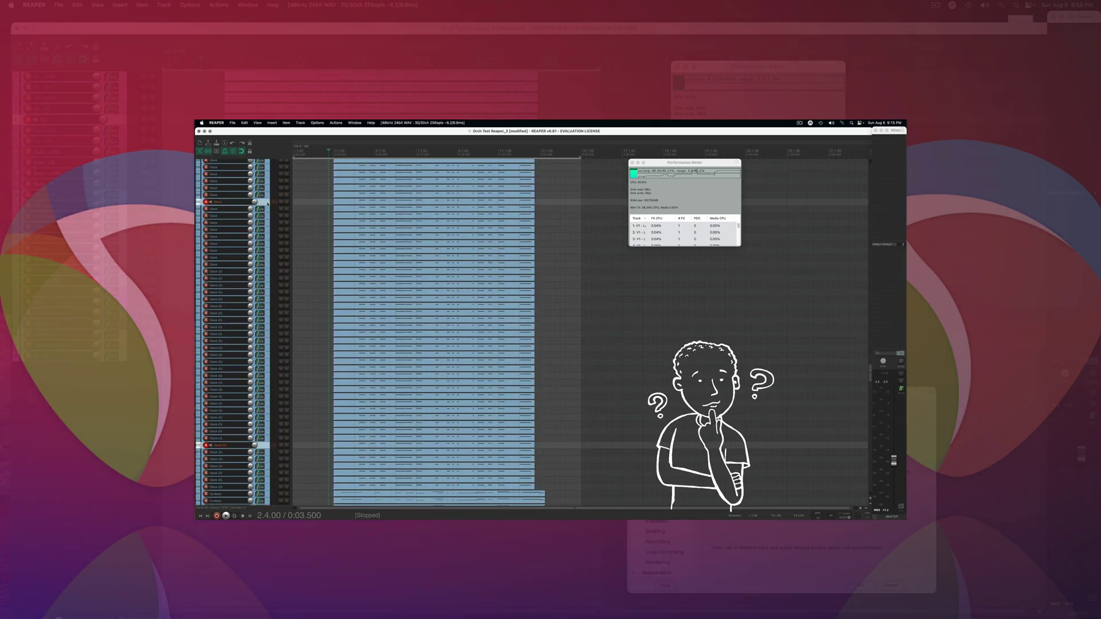
scroll(267, 207, up, 15)
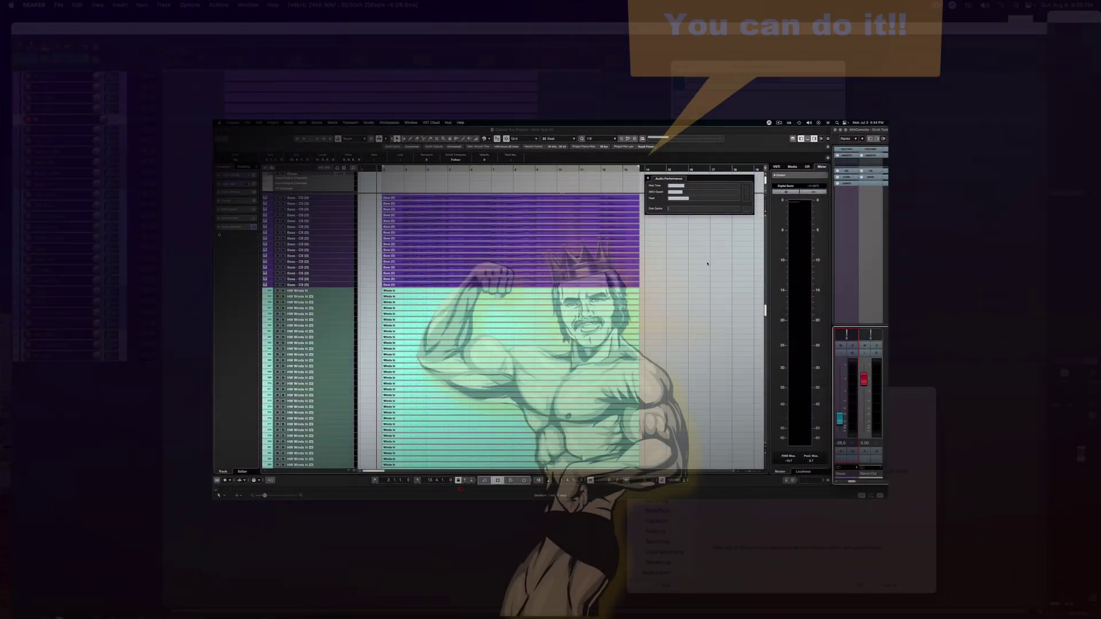
Scroll down the orchestral track list while About and the 48000 Hz, 256-sample device preferences are shown.
scroll(351, 284, down, 15)
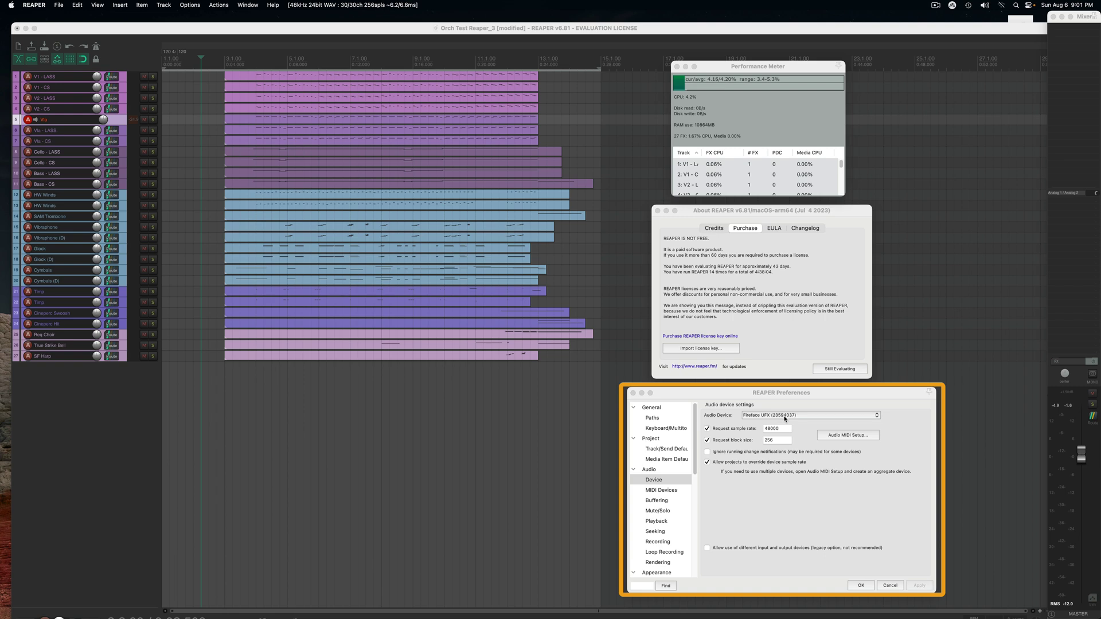
Show the Audio > Buffering page with 24 threads, 1200 ms media buffer and anticipative FX.
click(665, 502)
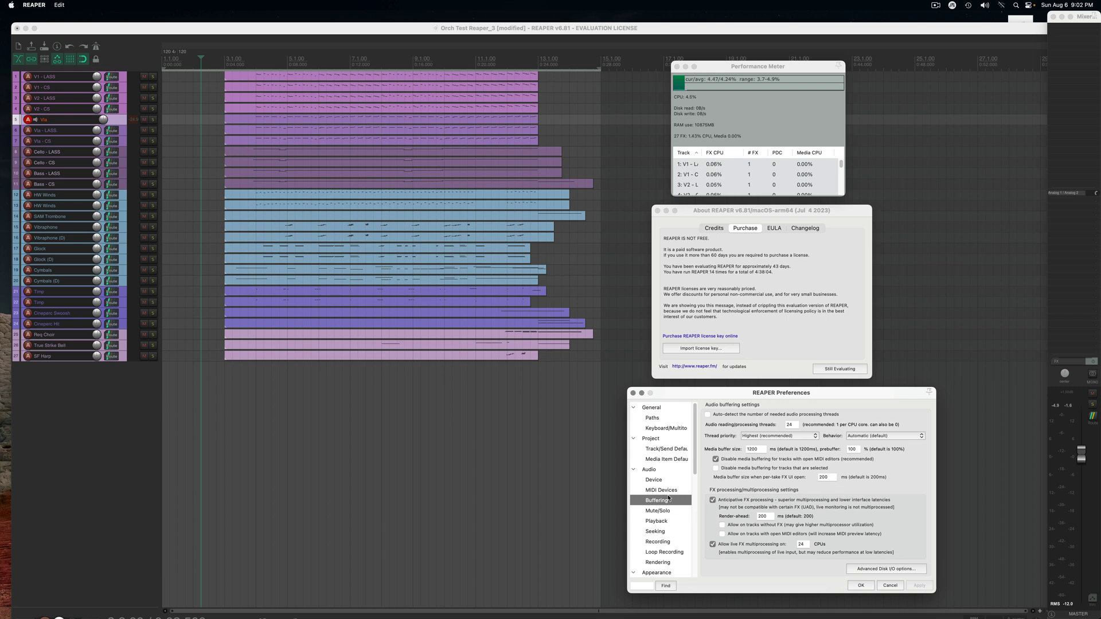
Review the Device, MIDI Devices, Buffering, Mute/Solo and Playback preference pages.
click(653, 480)
click(659, 490)
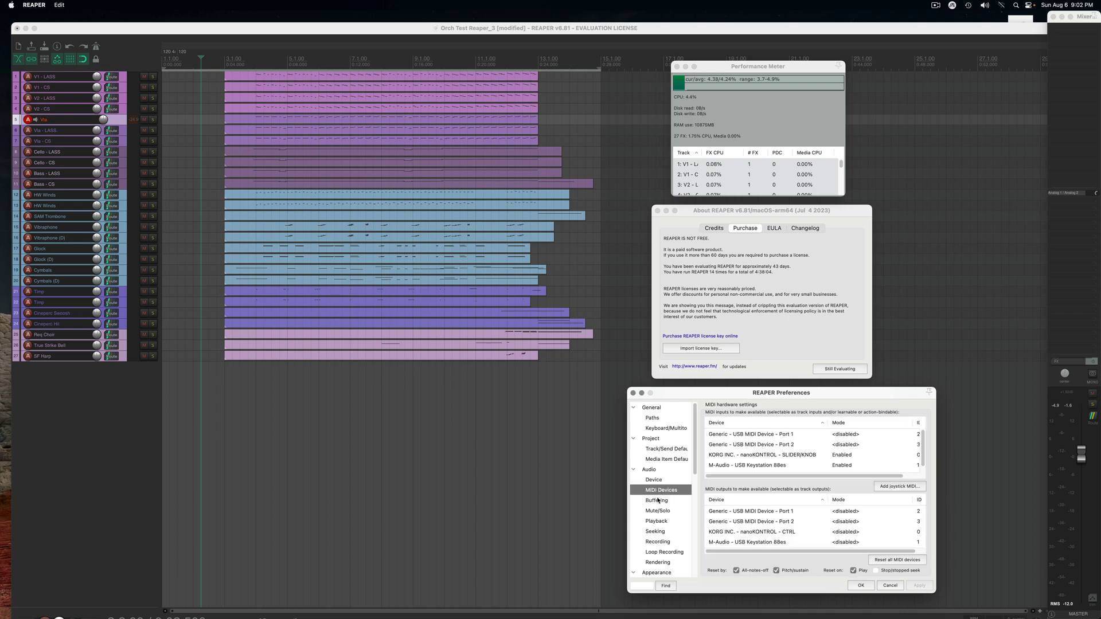
click(656, 500)
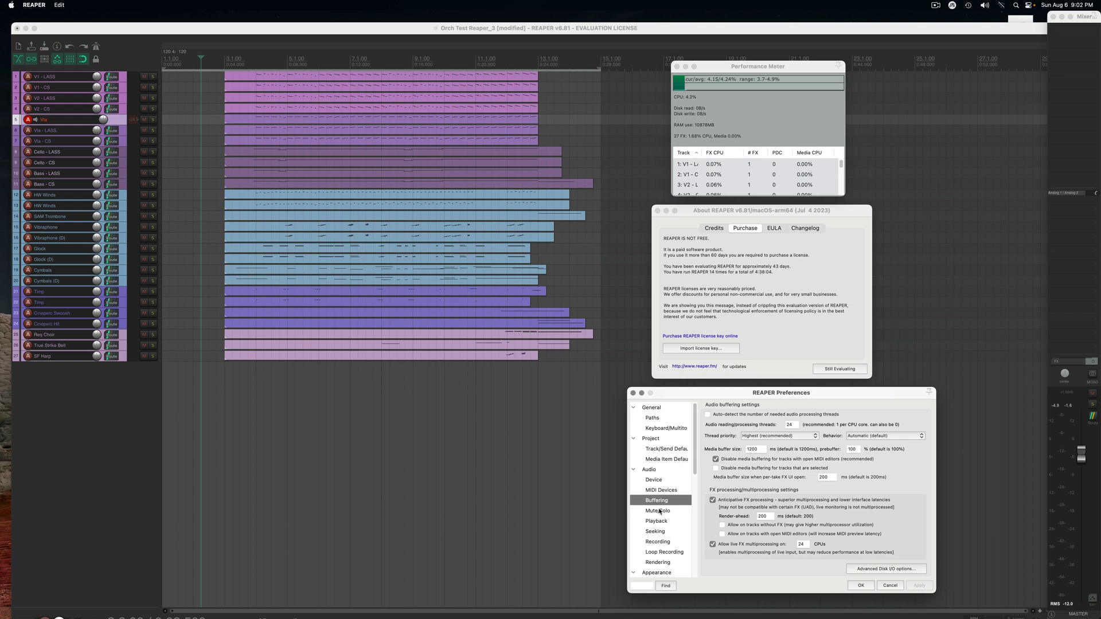
click(658, 510)
click(657, 522)
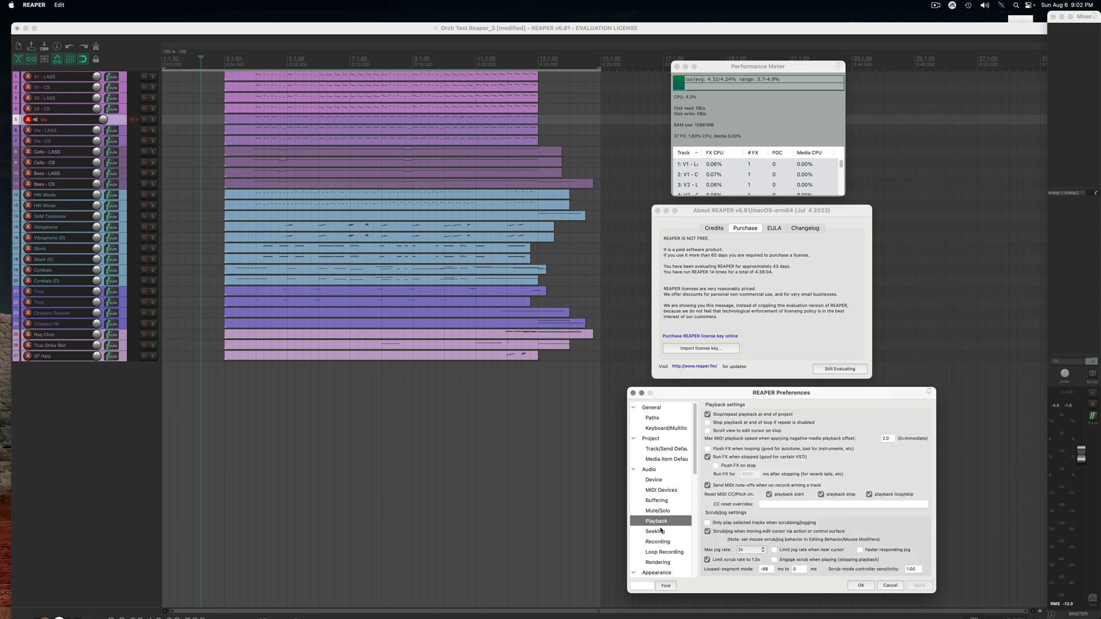
Review the Seeking, Recording, Loop Recording and Audio pages, then close Preferences and About.
click(661, 532)
click(662, 542)
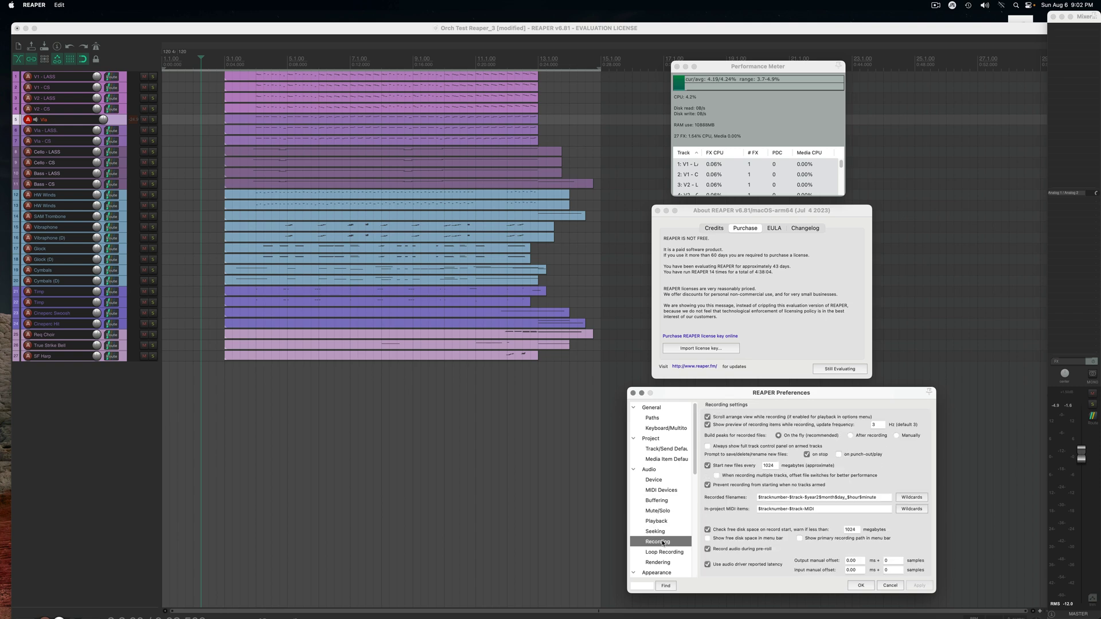
click(663, 553)
click(649, 469)
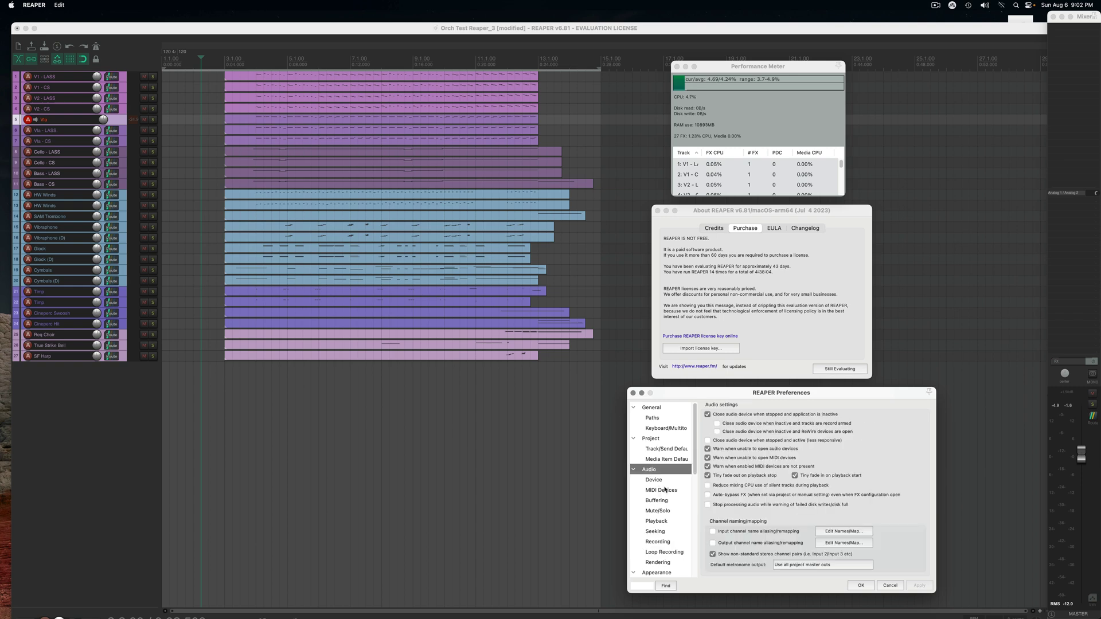
click(632, 393)
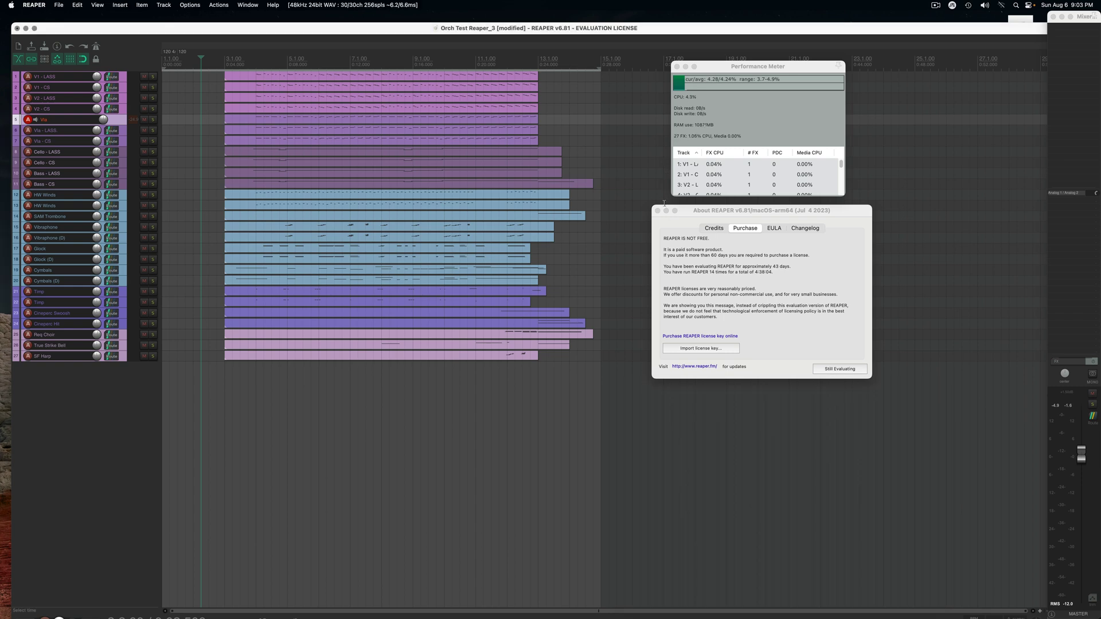
click(658, 210)
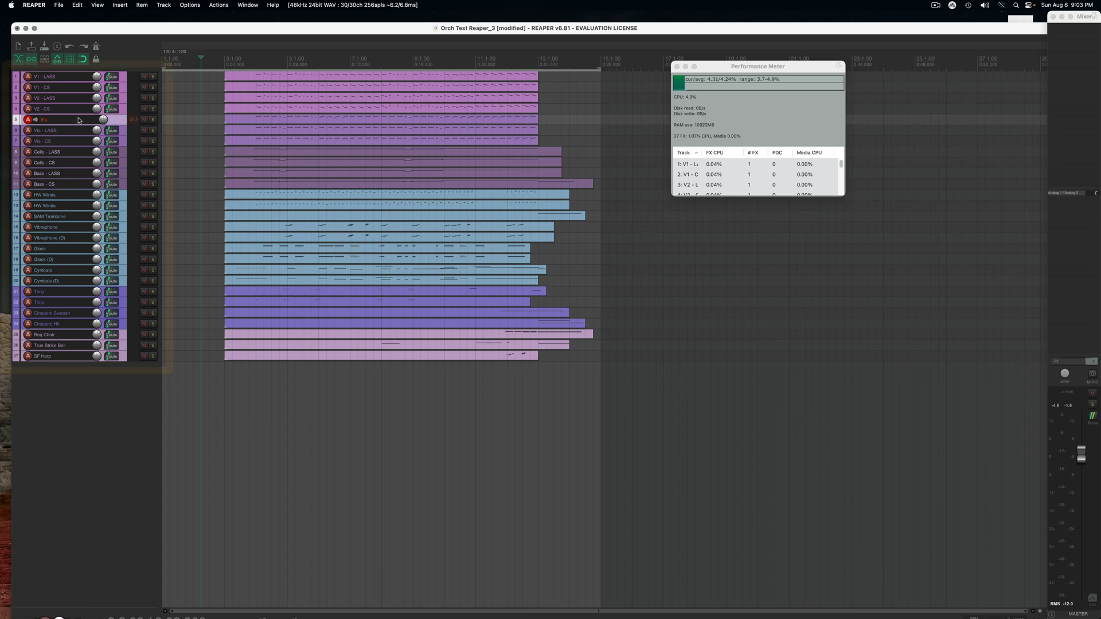
Deselect the Via track using the empty space below the track headers.
click(113, 386)
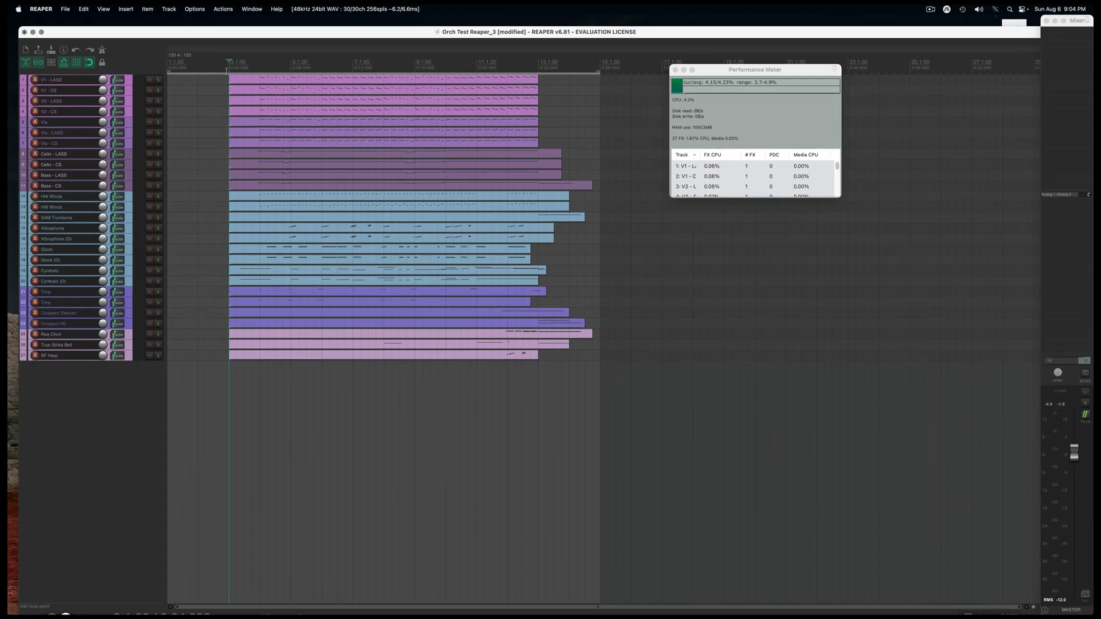
key(space)
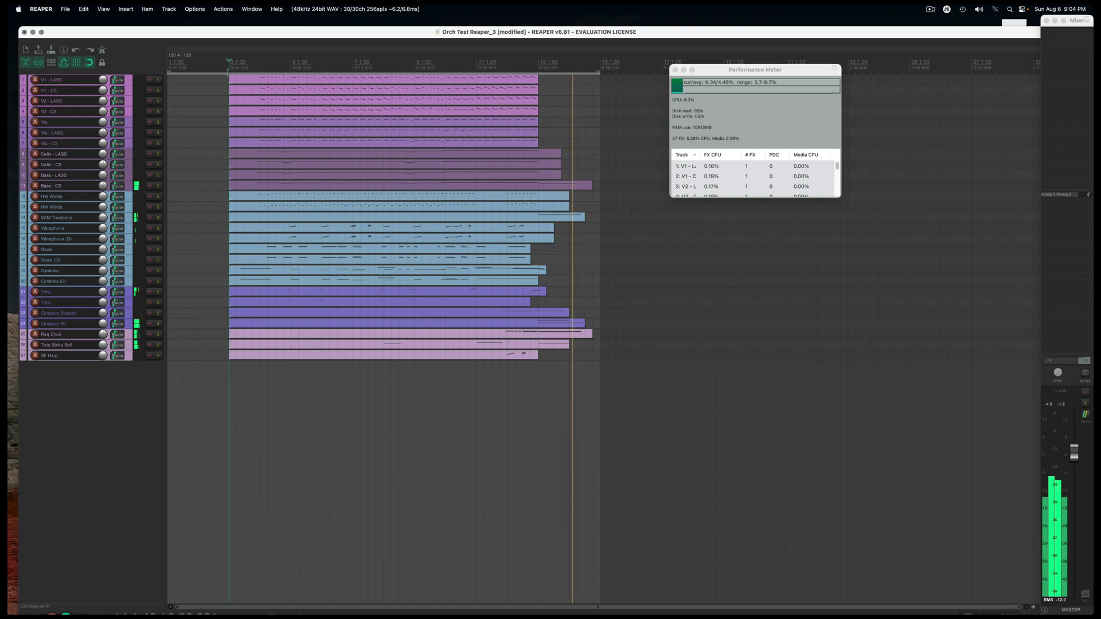
key(space)
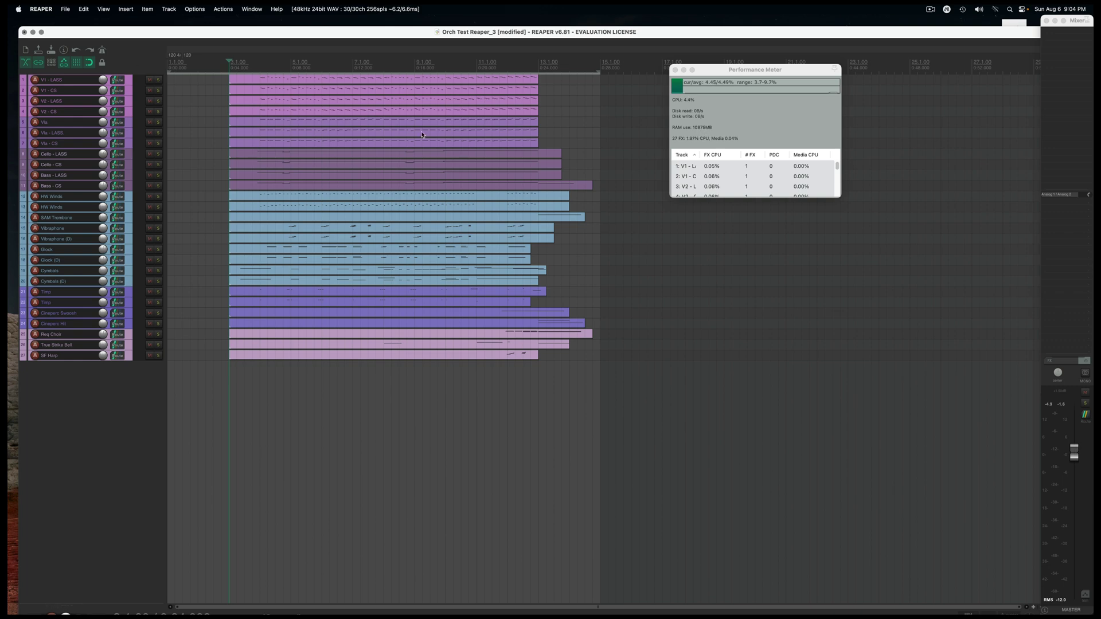
Select tracks 1 through 27, duplicate them into 54 tracks, and clear the selection.
click(129, 84)
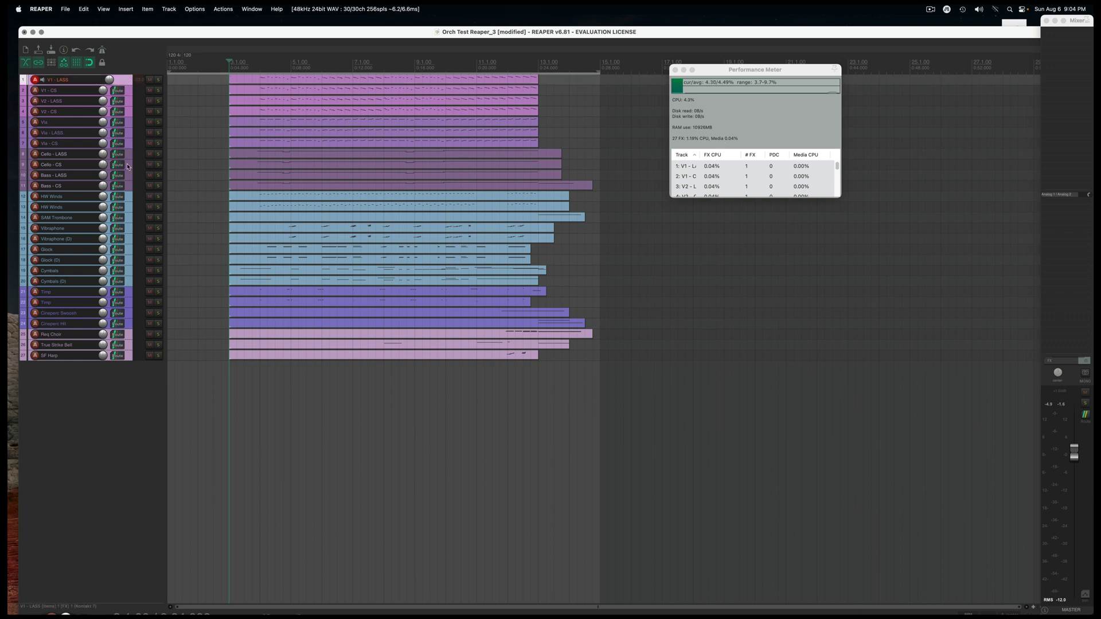
shift+click(128, 357)
right_click(128, 357)
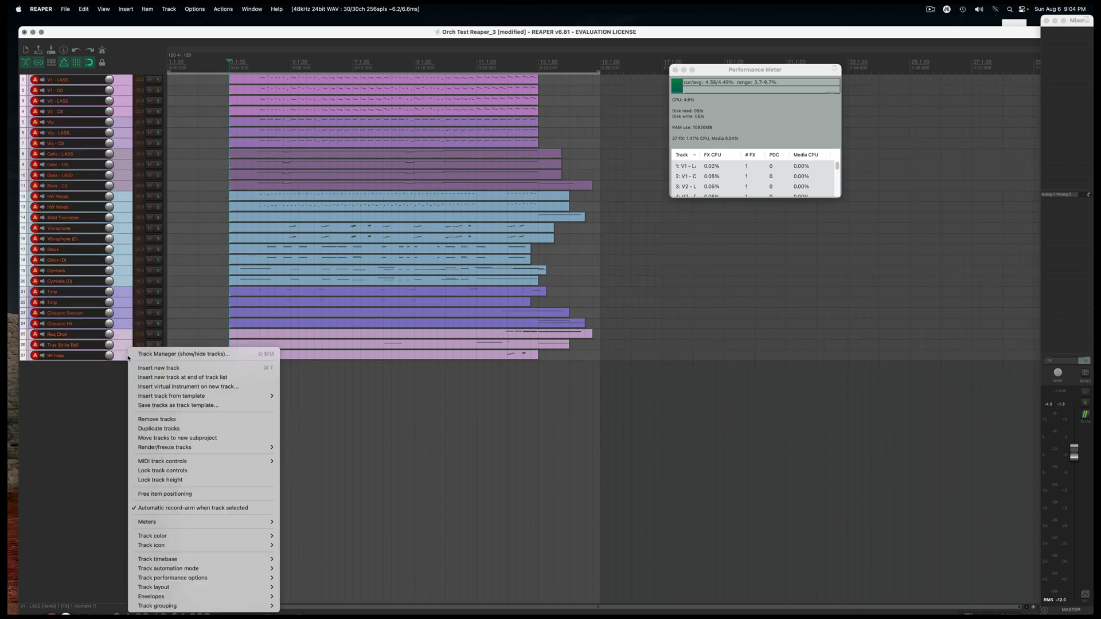
click(147, 430)
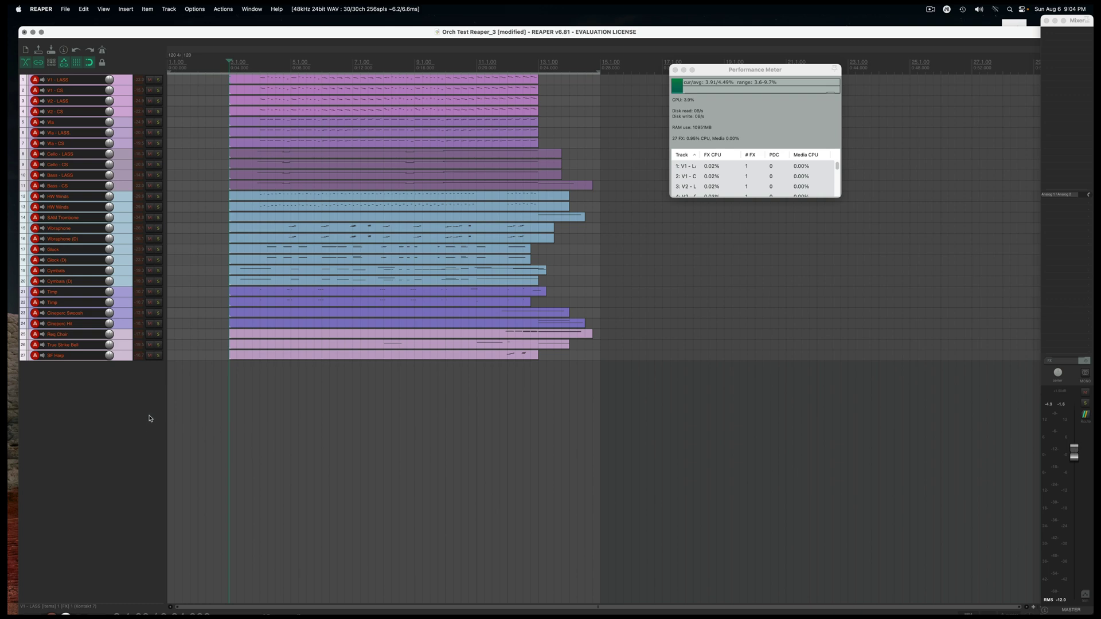
scroll(150, 419, down, 3)
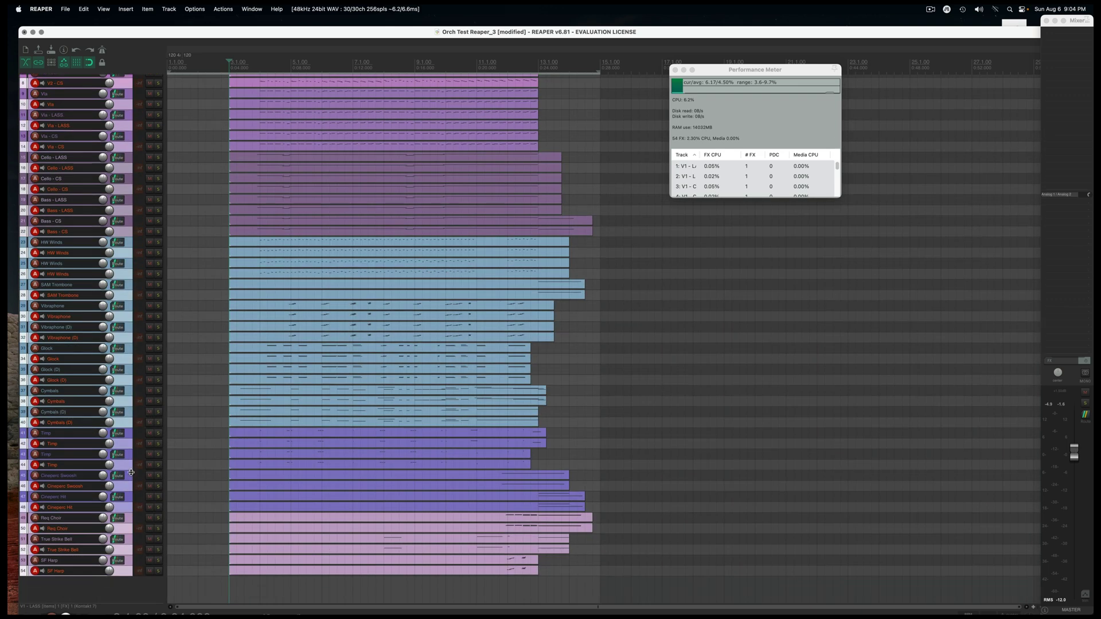
click(117, 593)
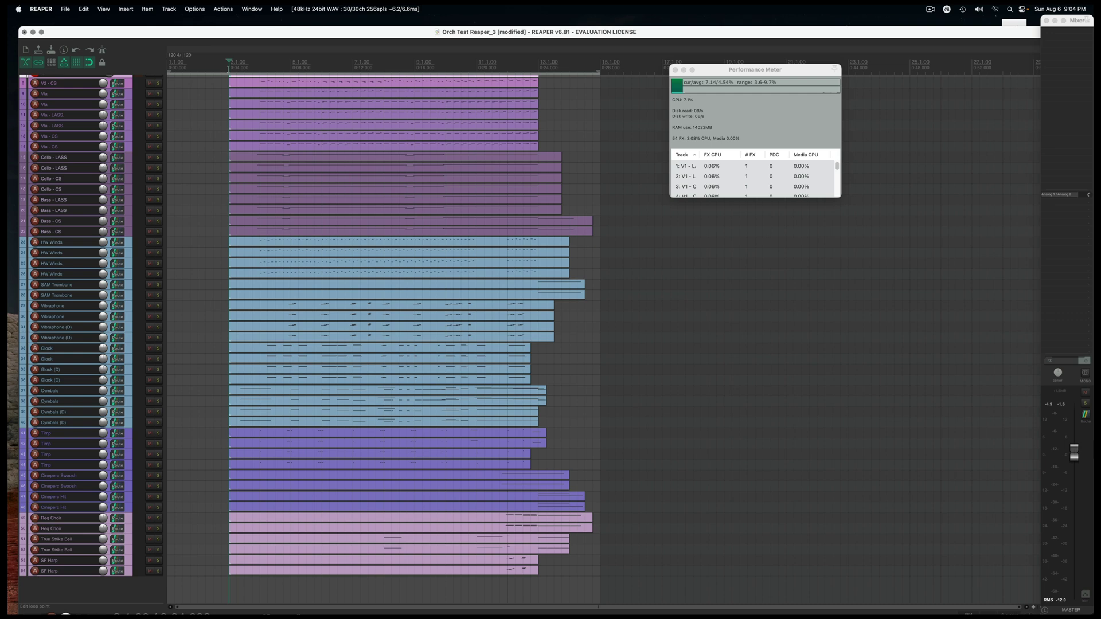
Play the 54 tracks with the master lowered to about -1.27 dB, restarting playback.
key(space)
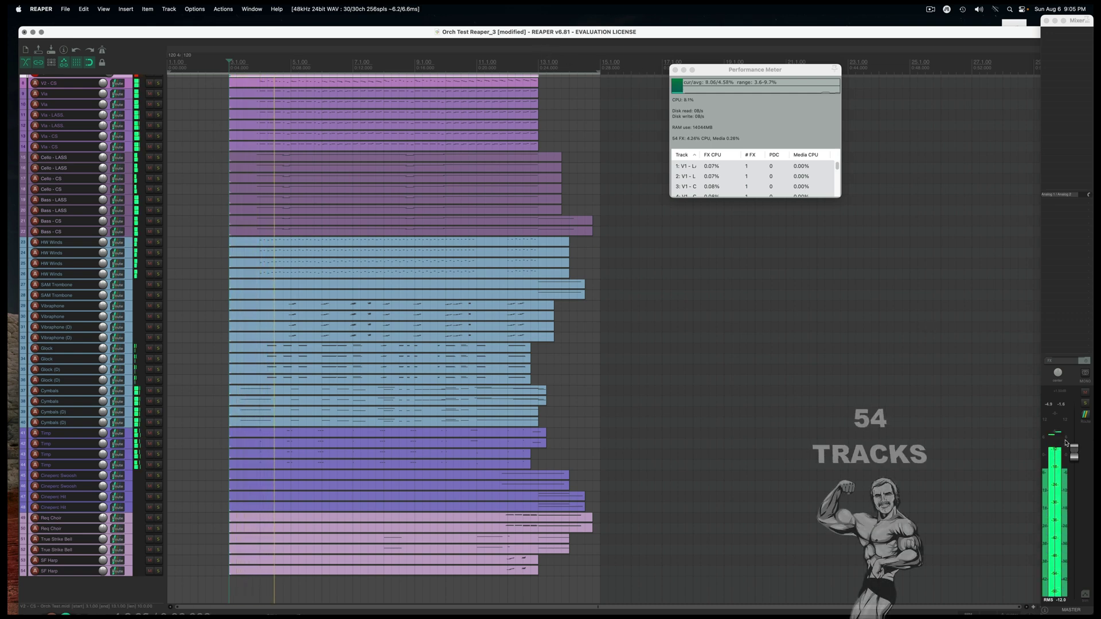
drag(1073, 451, 1076, 468)
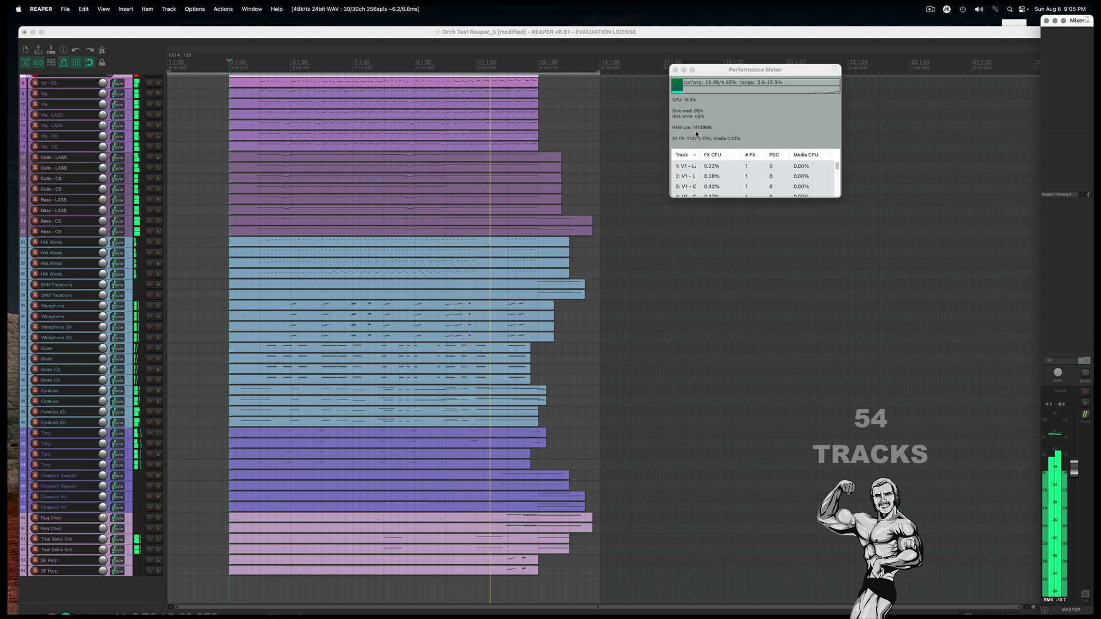
scroll(344, 221, down, 1)
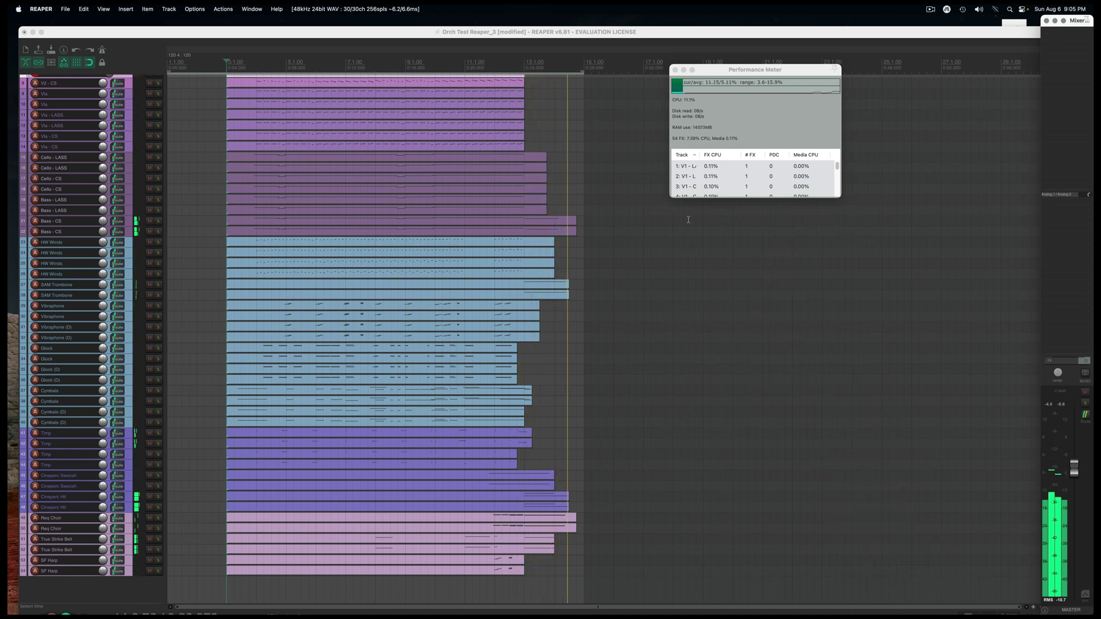
key(space)
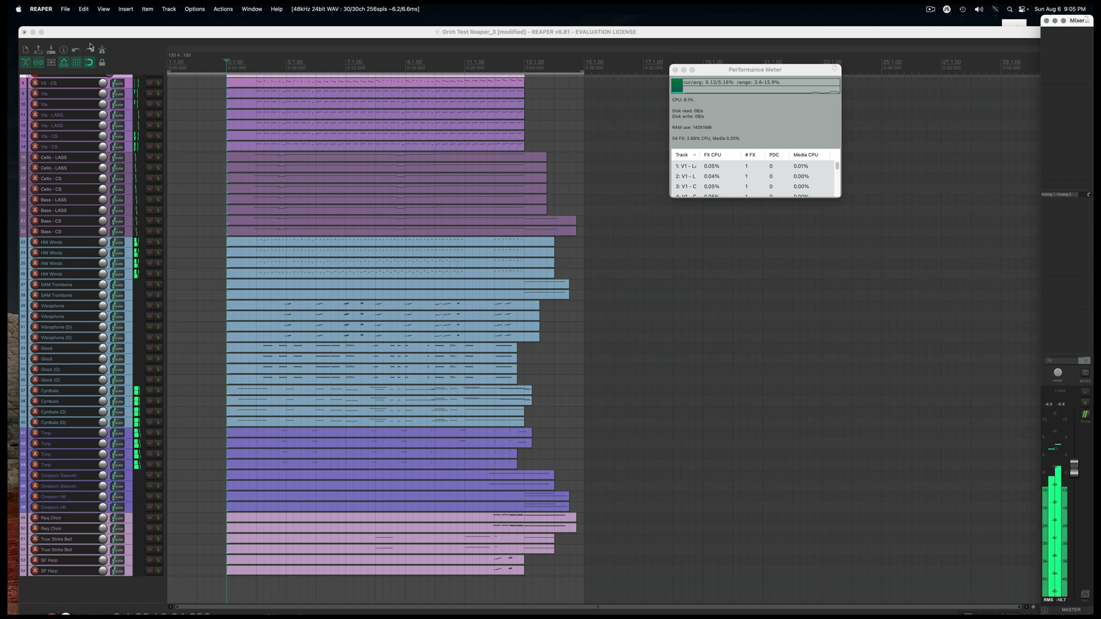
Duplicate the tracks again to 108 and clear the selection.
scroll(89, 138, up, 3)
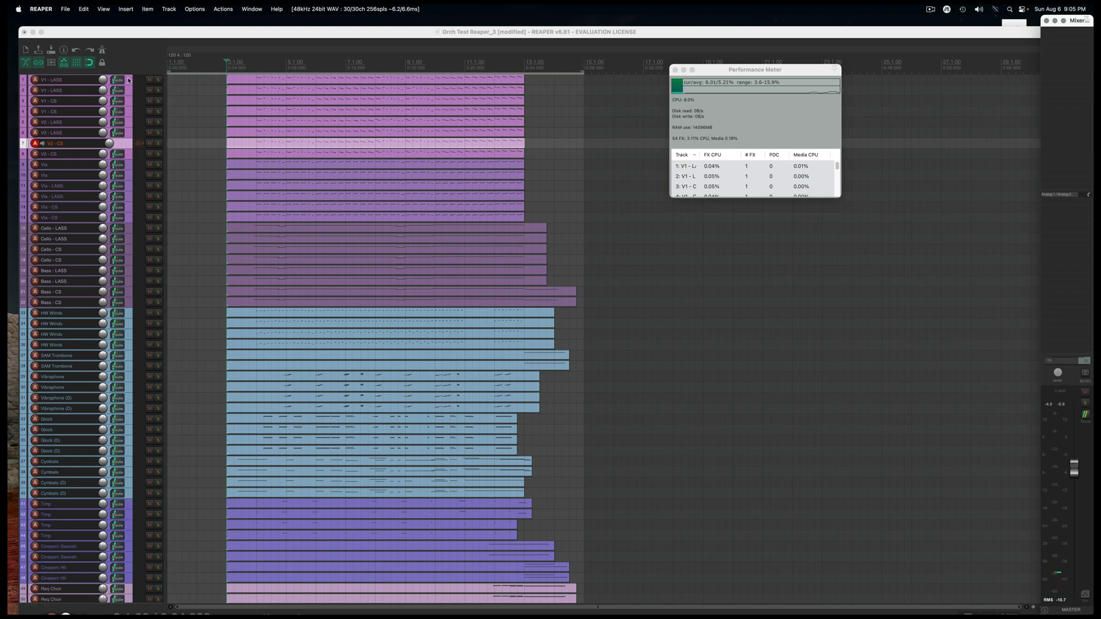
scroll(115, 328, down, 3)
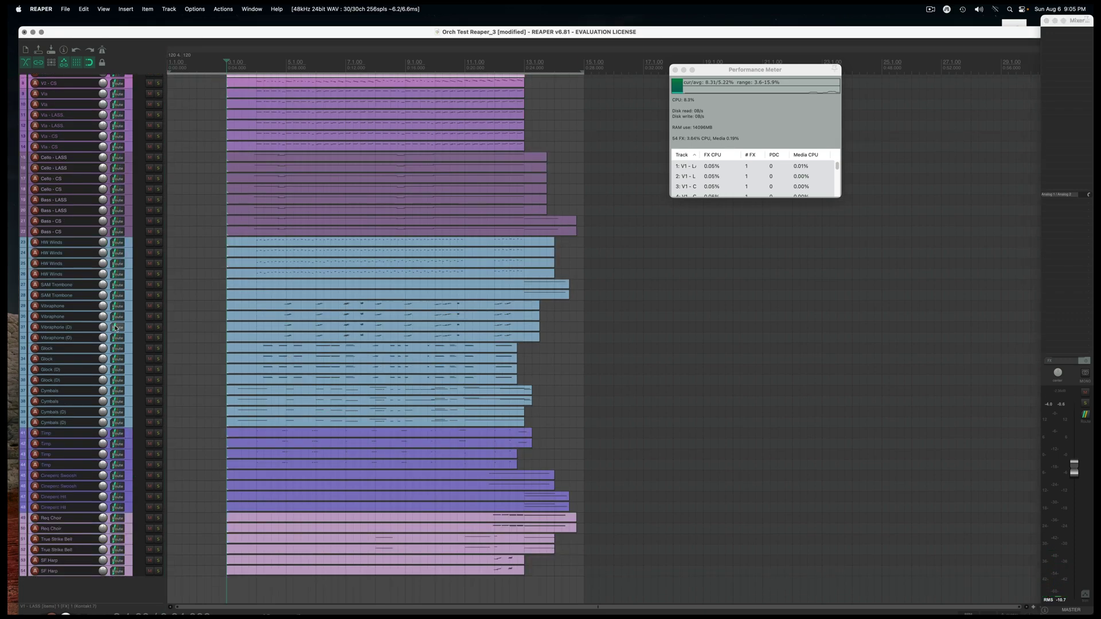
right_click(131, 569)
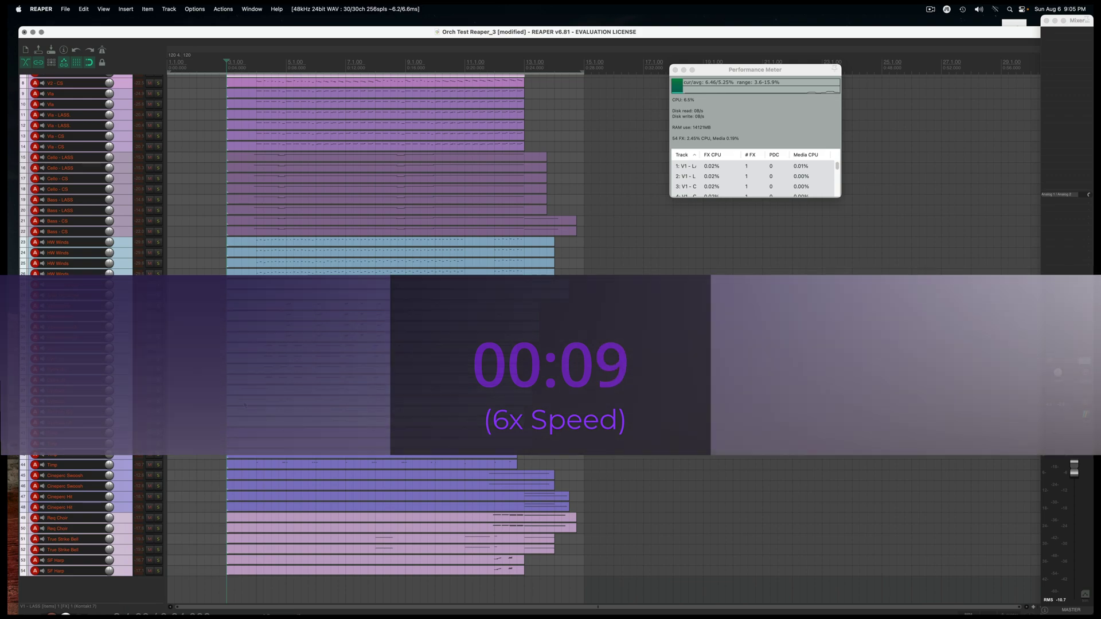
scroll(103, 492, down, 10)
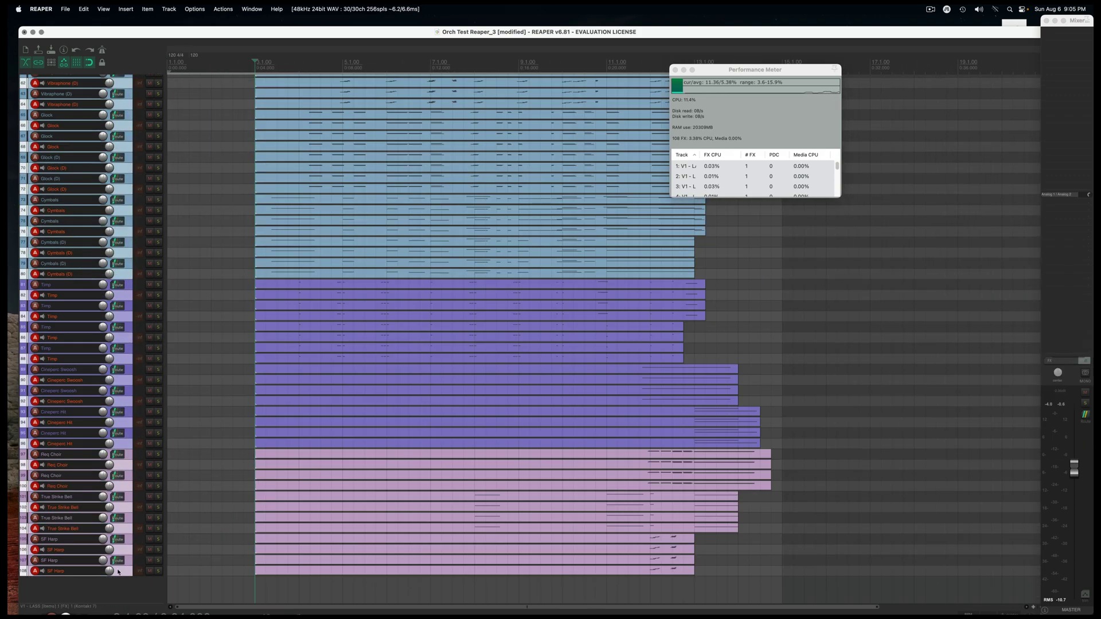
click(123, 586)
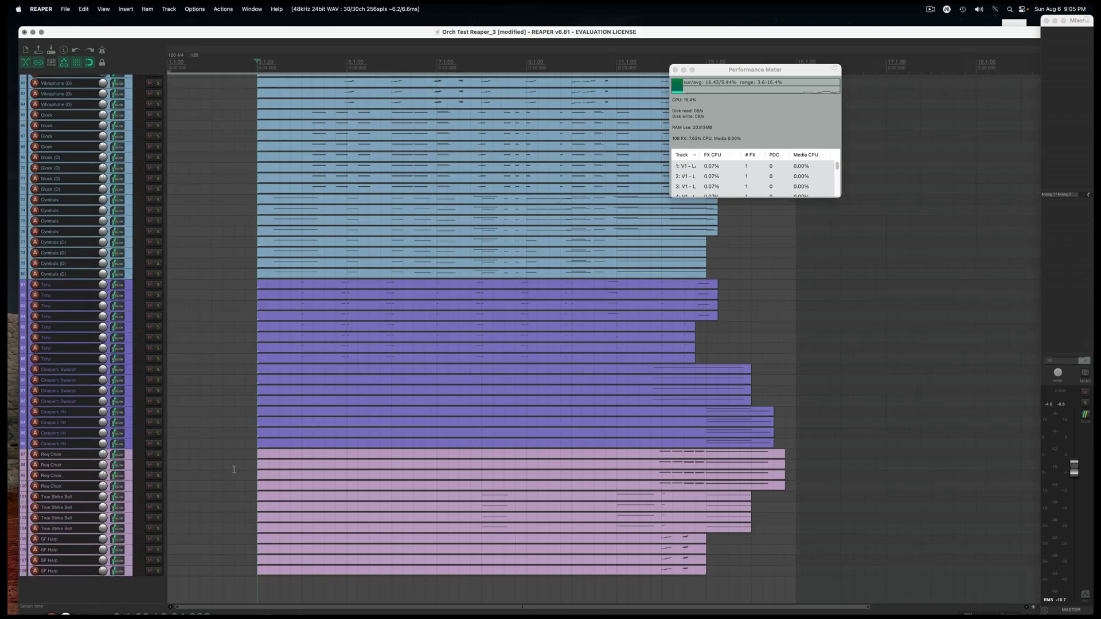
scroll(232, 470, down, 2)
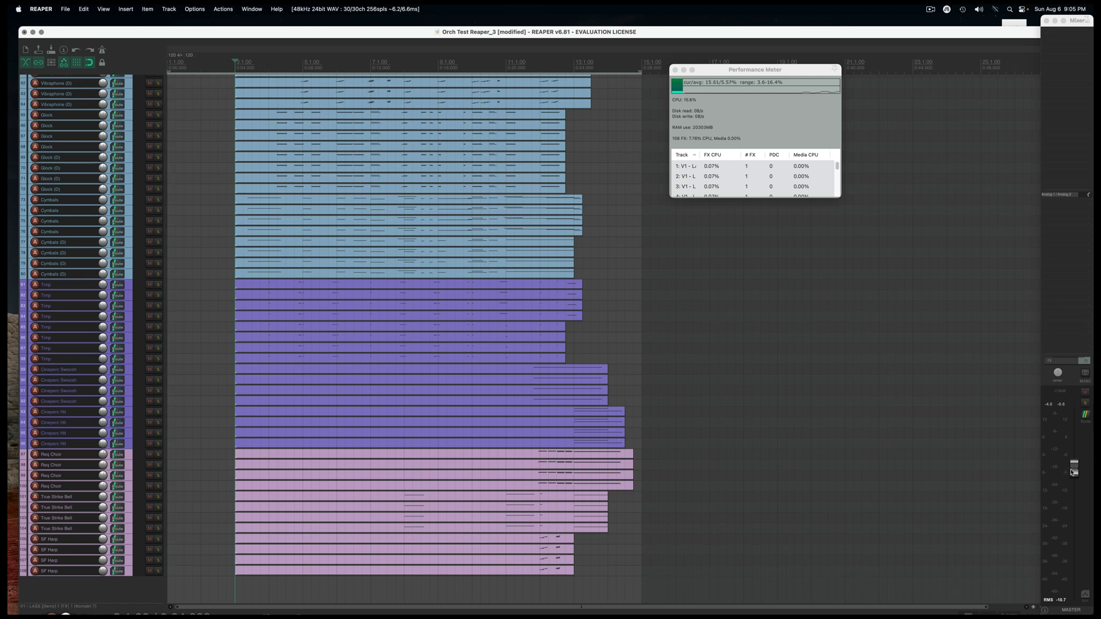
Lower the master fader slightly and start playback of the 108 tracks.
drag(1071, 472, 1073, 476)
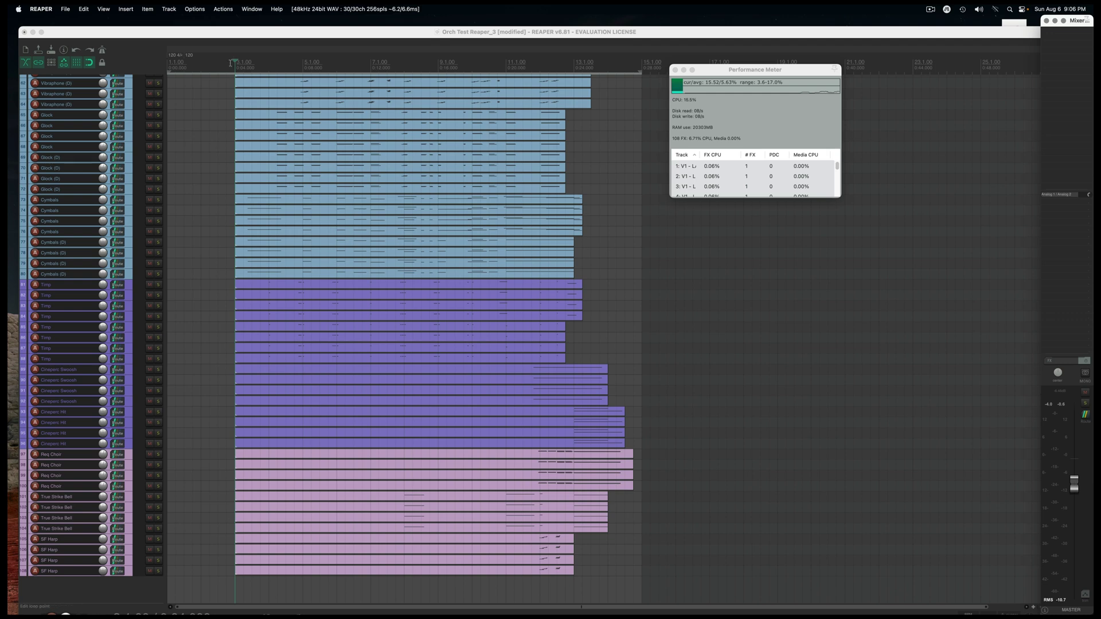
click(234, 75)
key(space)
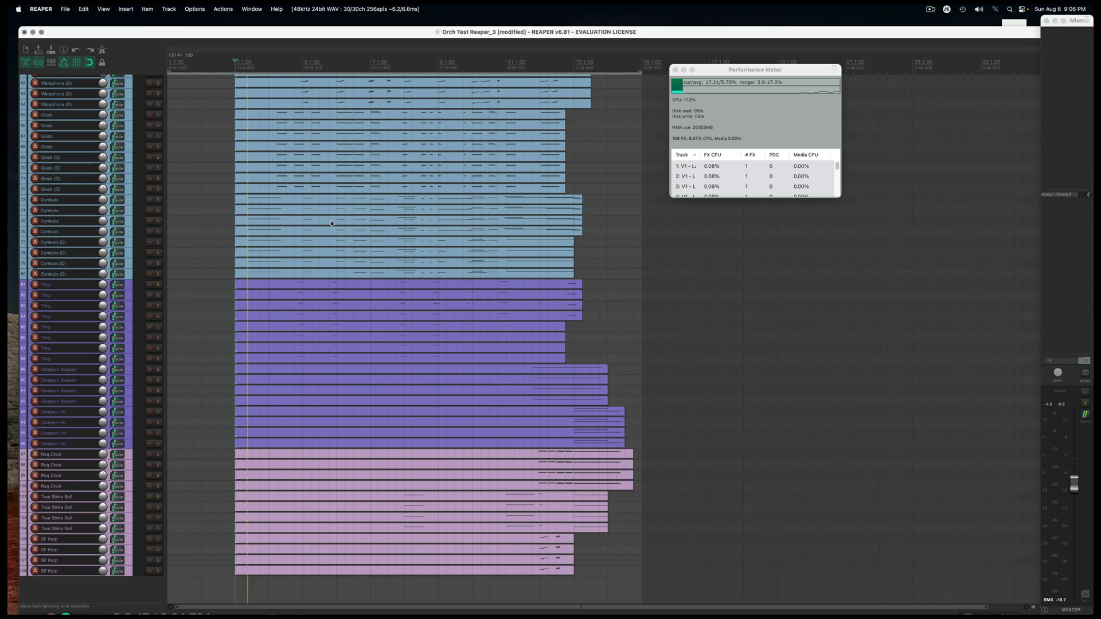
Open and close the Glock (D) and Vibraphone (D) Kontakt instruments and the Cineperc Swoosh routing.
click(130, 190)
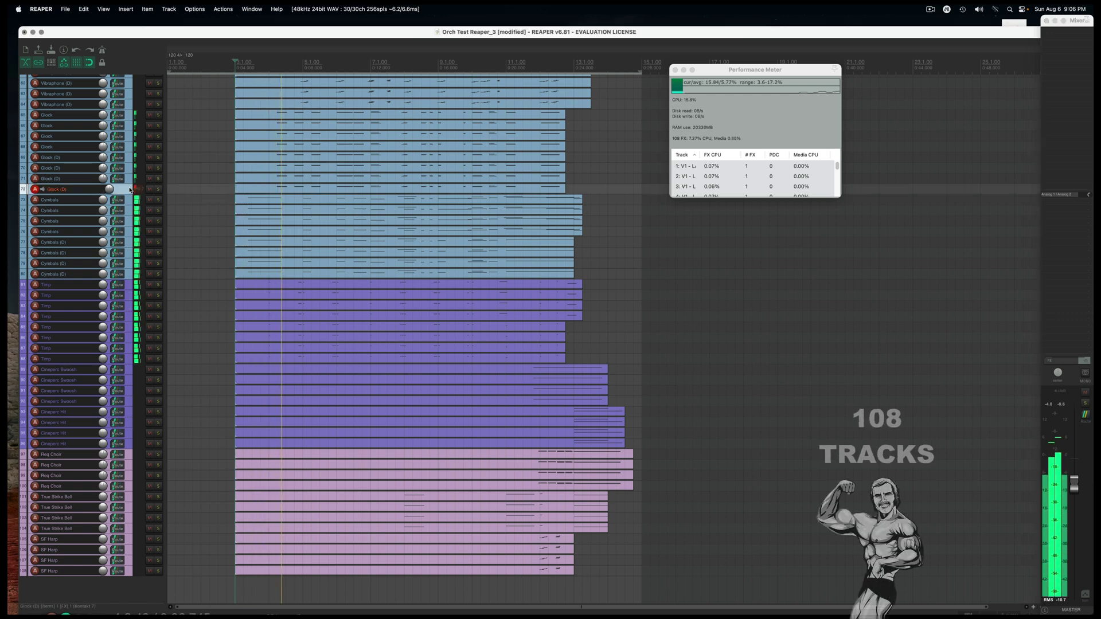
click(129, 191)
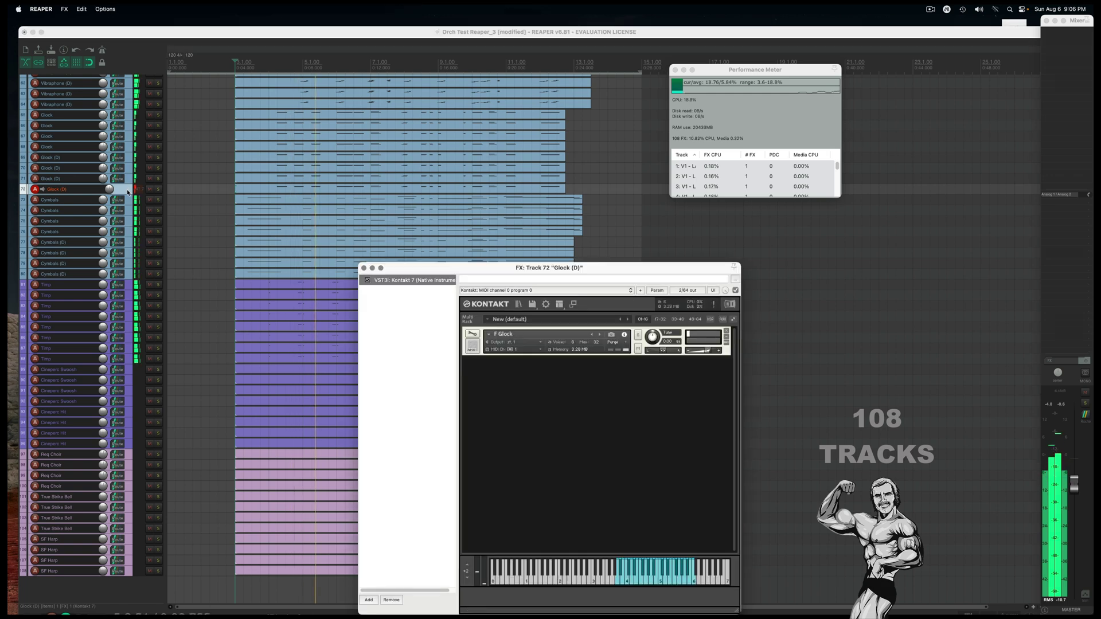
click(363, 268)
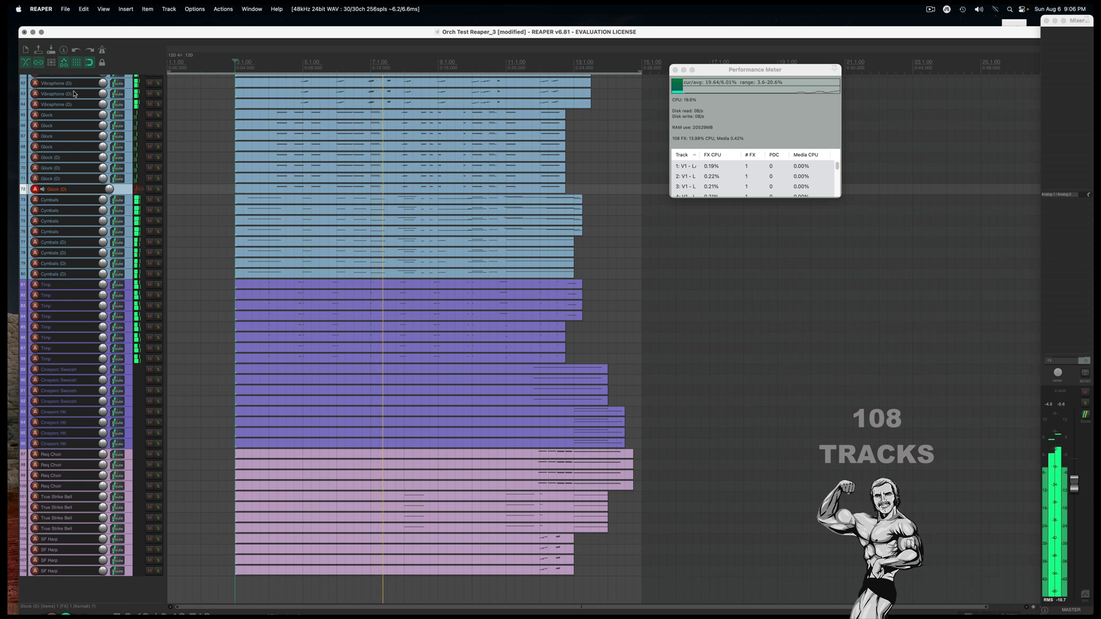
click(129, 94)
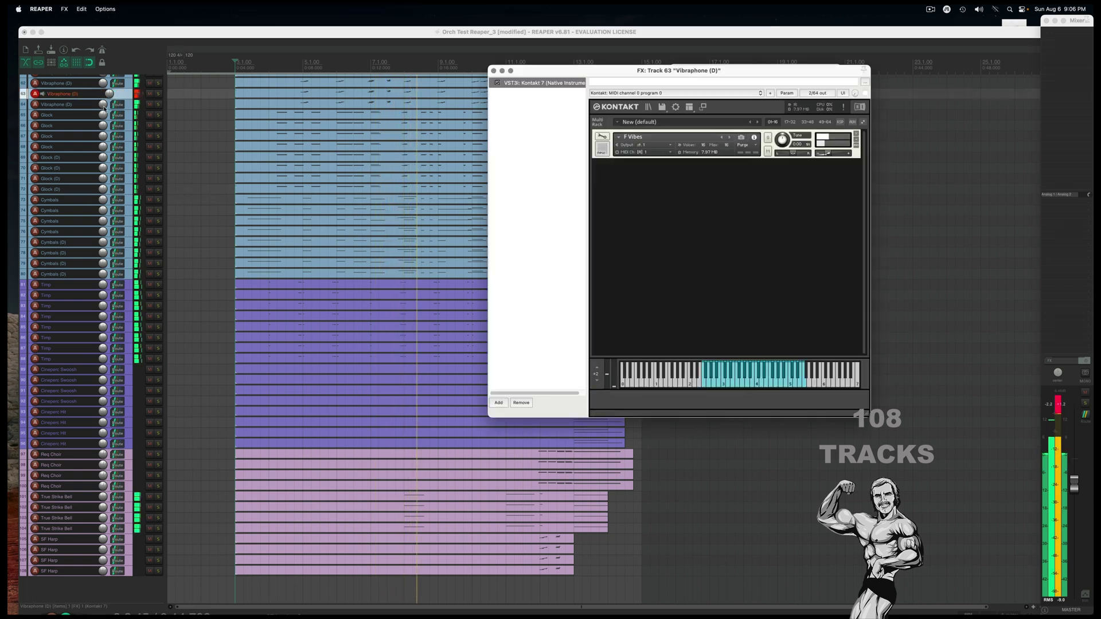
click(493, 71)
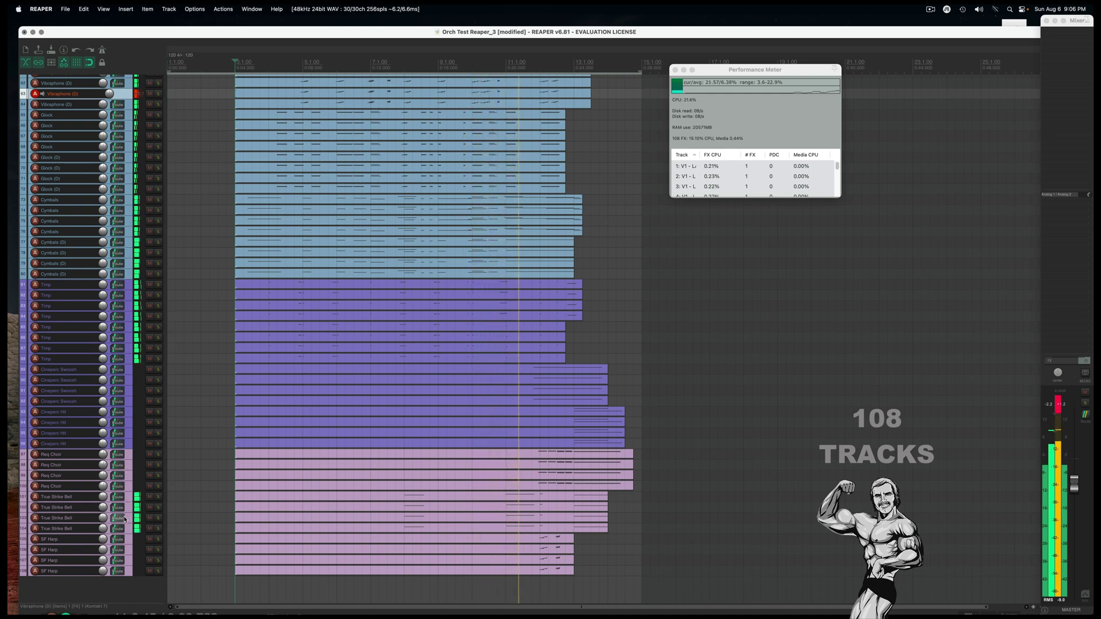
click(123, 371)
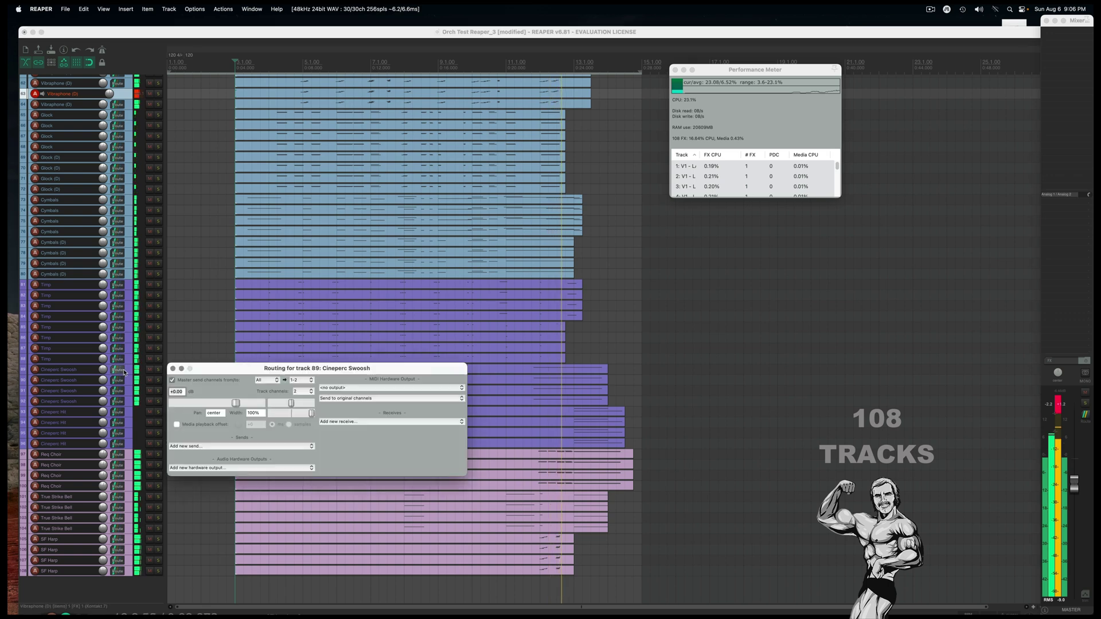
click(173, 368)
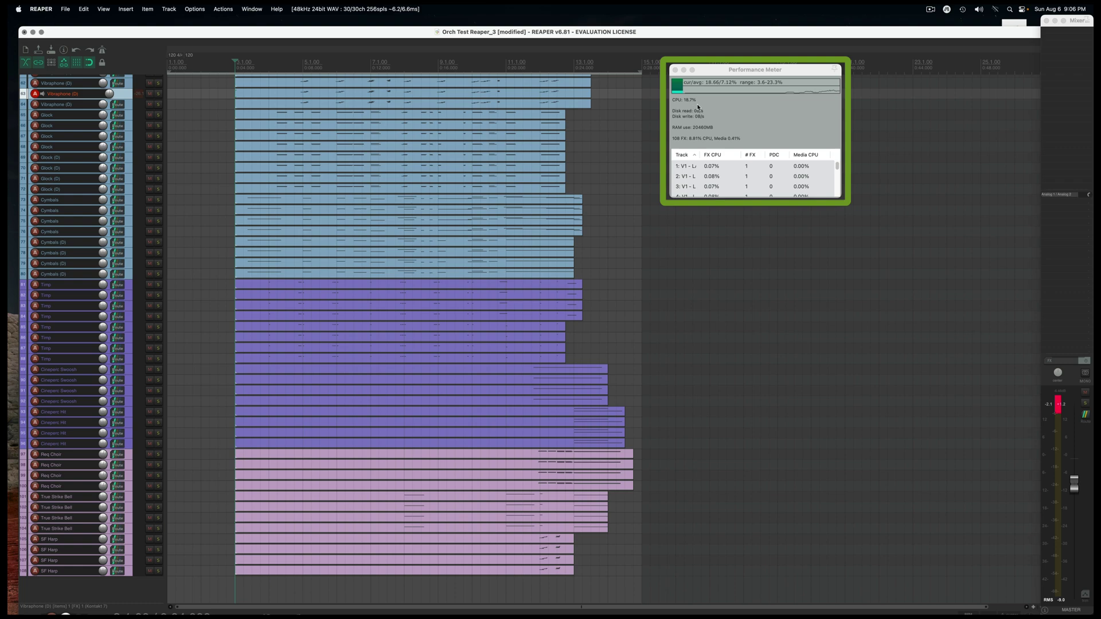
Scroll through the track list and refocus the arrangement while doubling to 216 tracks.
scroll(123, 203, up, 15)
scroll(104, 210, up, 3)
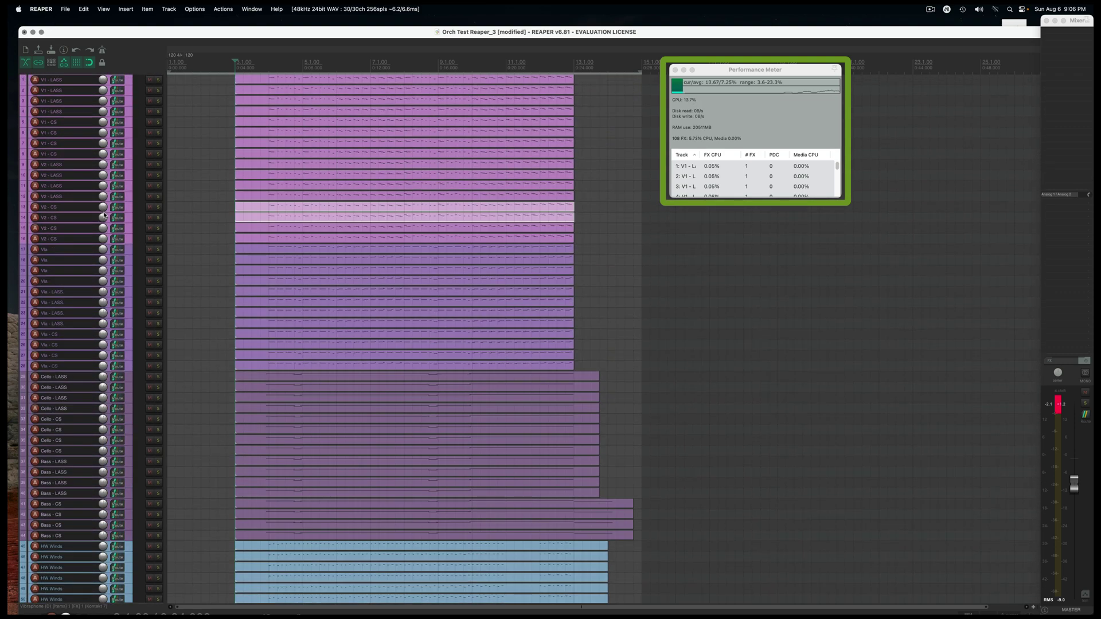
scroll(118, 360, down, 17)
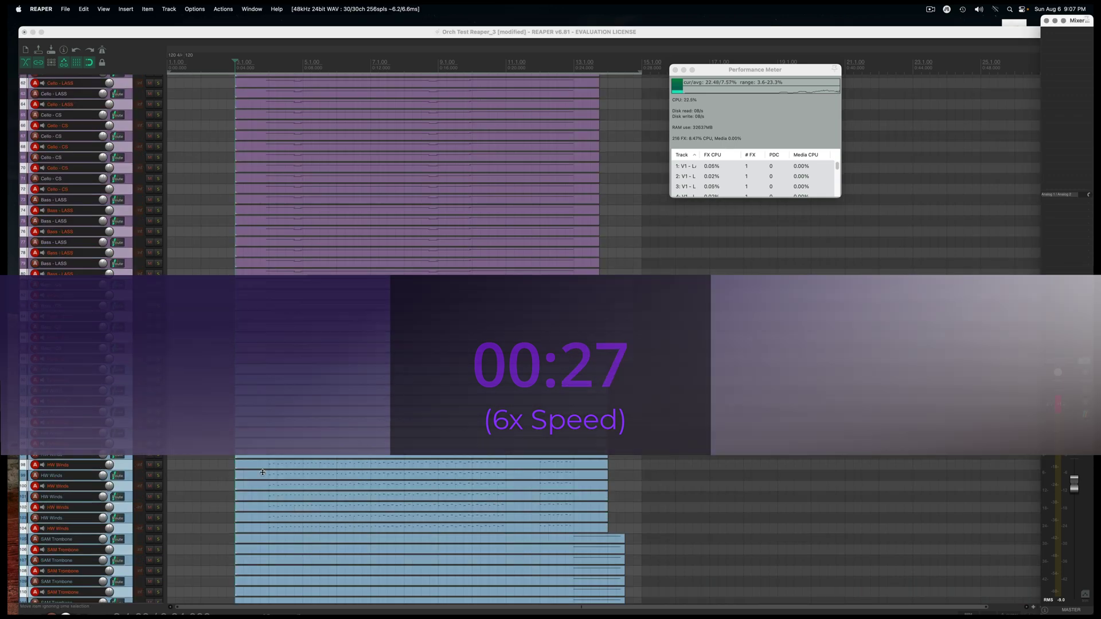
scroll(130, 581, down, 20)
click(130, 581)
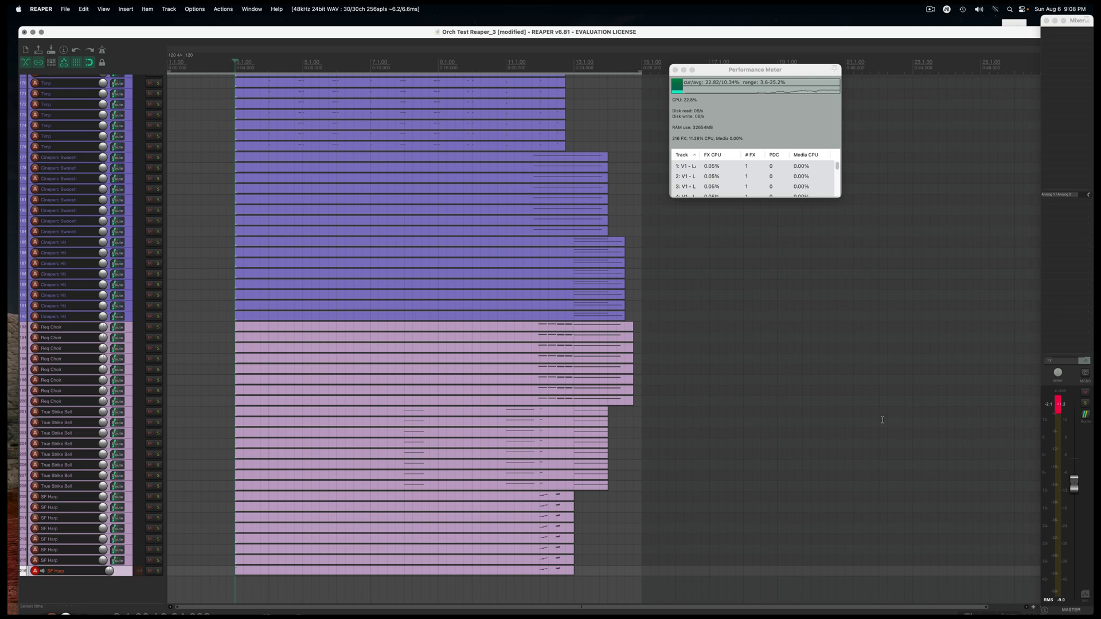
Reset the master clip indicator, lower the master to about -11.3 dB, and play all 216 tracks.
click(1054, 409)
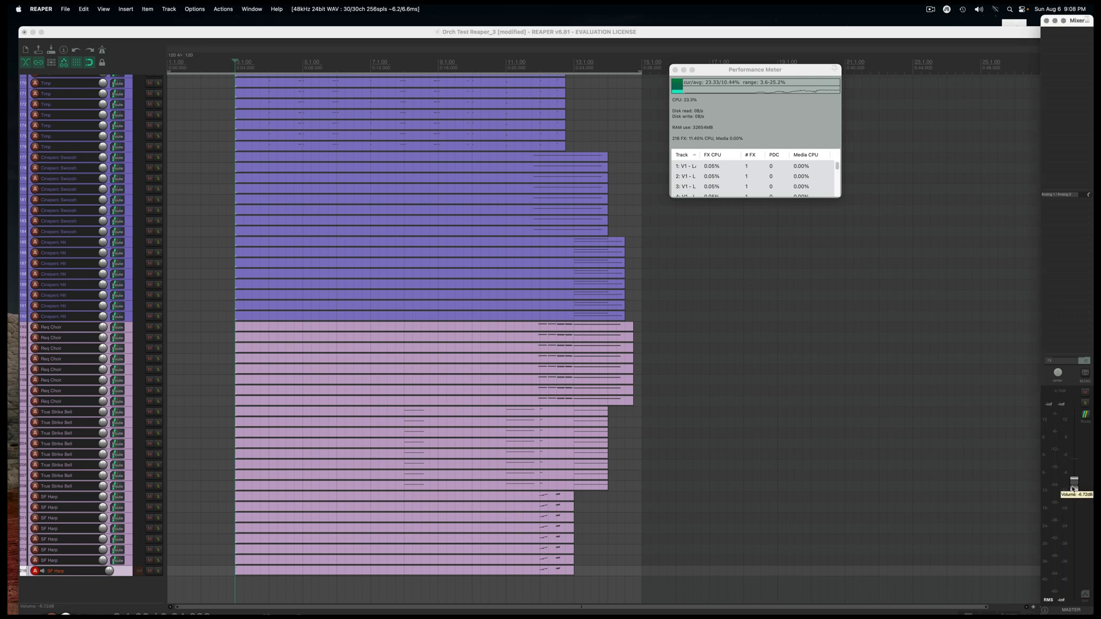
drag(1074, 490, 1075, 504)
click(231, 70)
key(space)
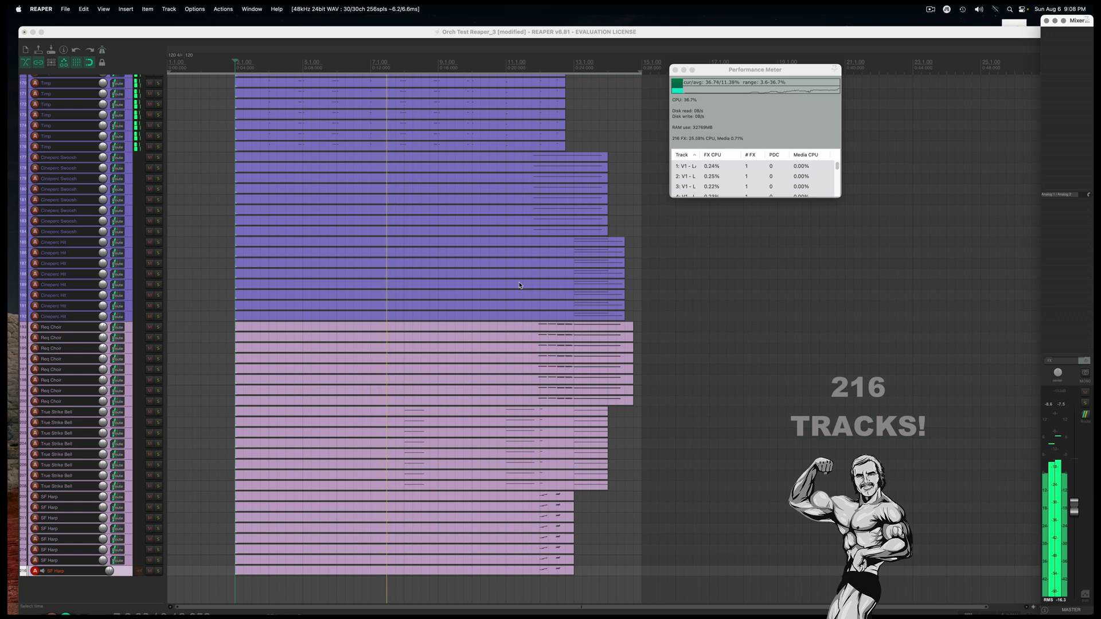
Scroll through the tracks during playback and reset the master peak readout.
scroll(512, 282, up, 10)
scroll(512, 283, down, 10)
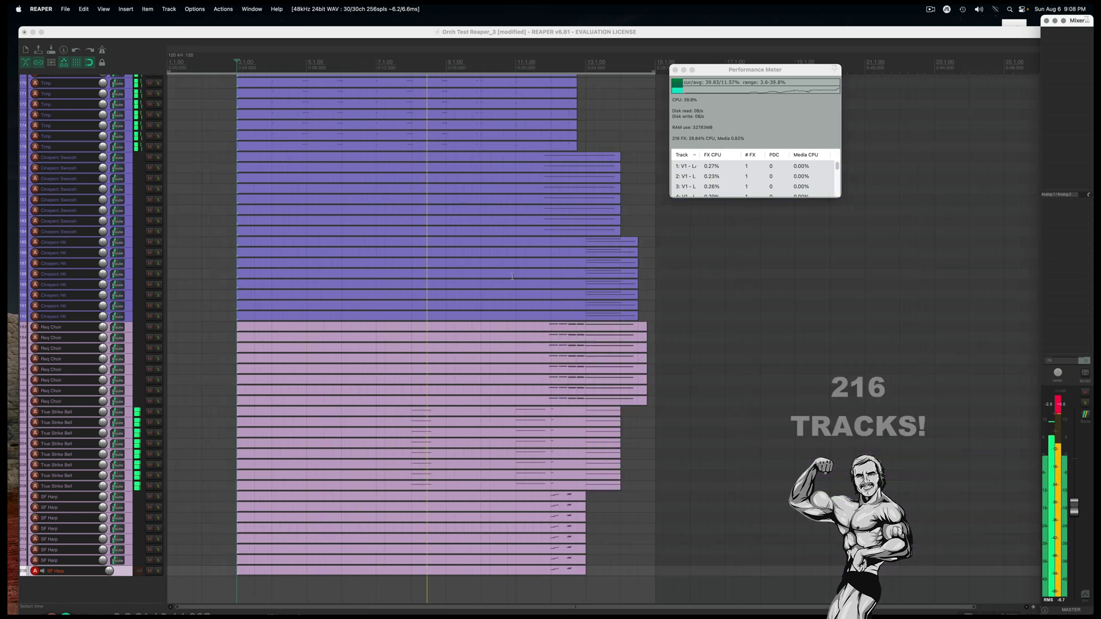
scroll(74, 328, up, 4)
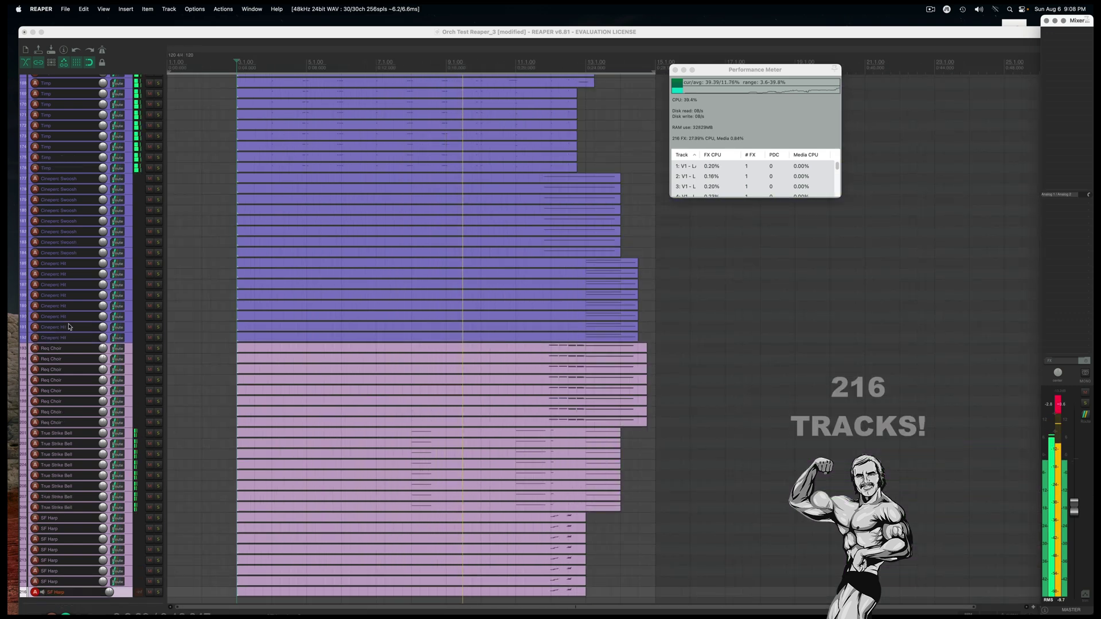
scroll(69, 327, up, 1)
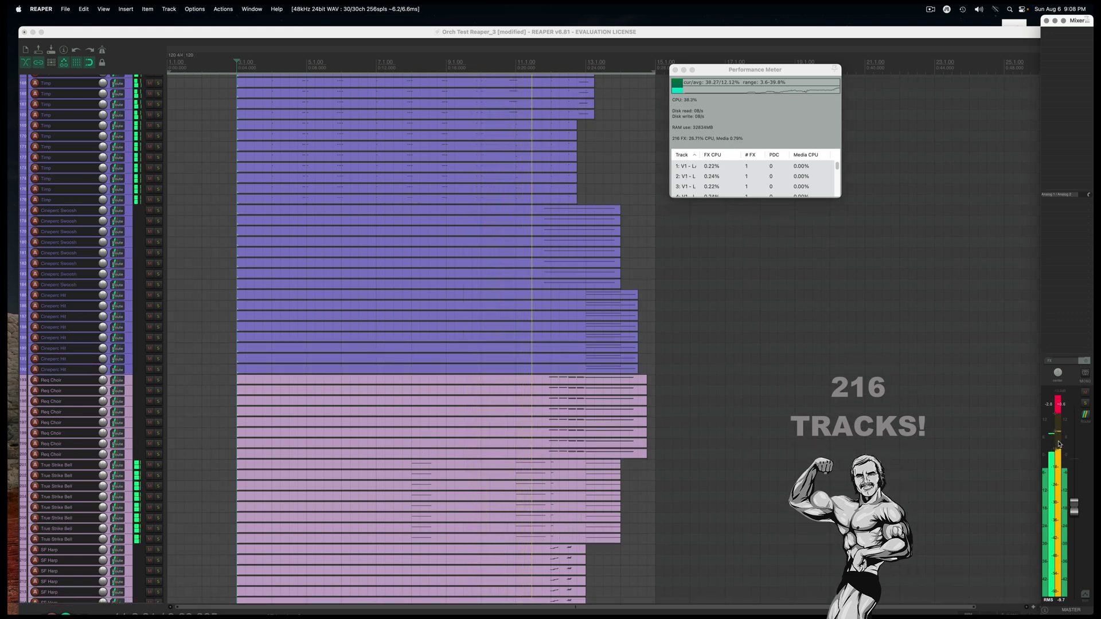
click(1060, 408)
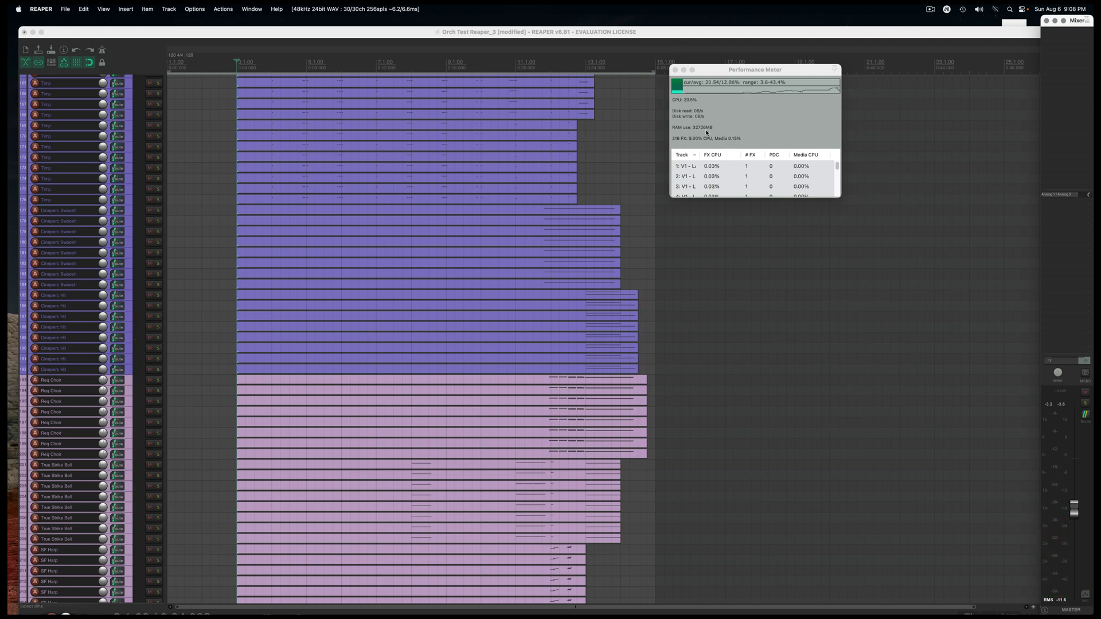
Duplicate the tracks from the top of the list to reach 432, then select track 432.
scroll(128, 331, down, 2)
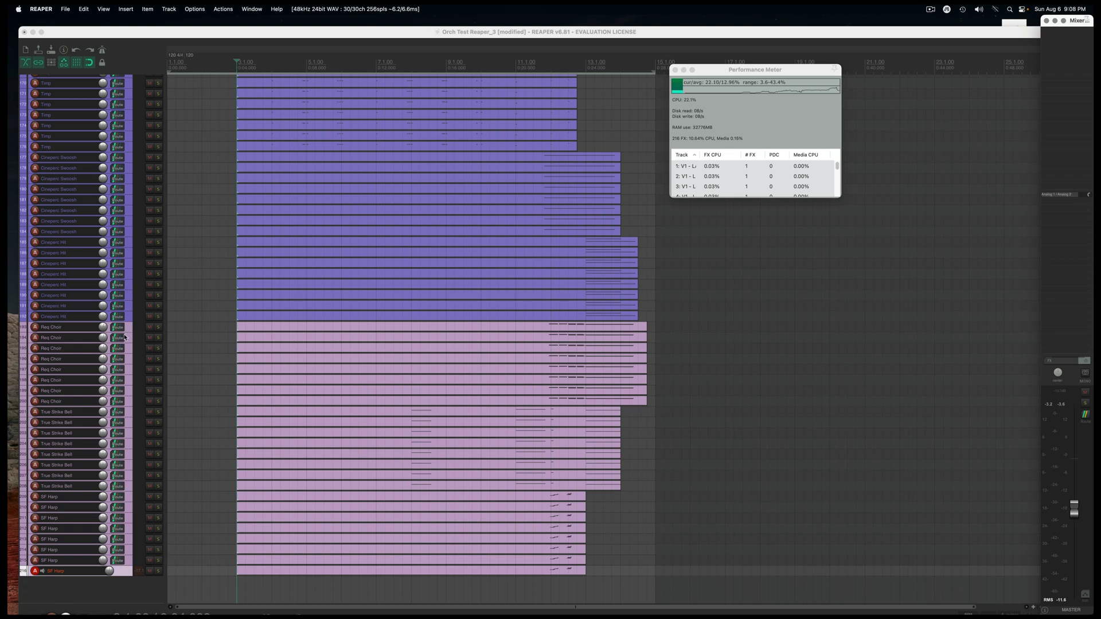
scroll(123, 339, up, 20)
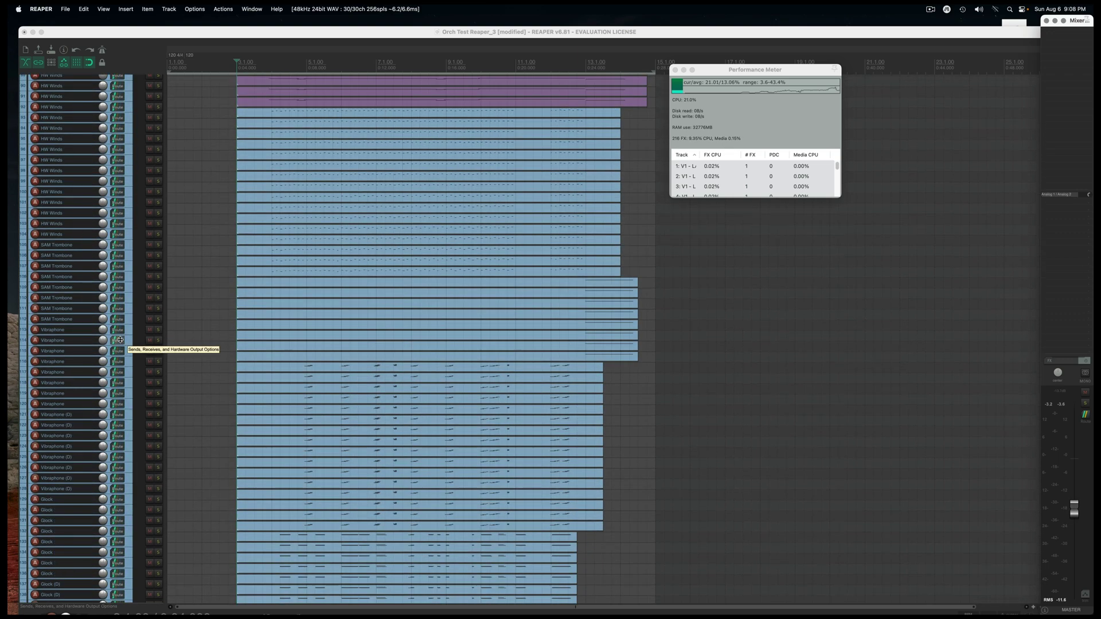
scroll(120, 342, up, 20)
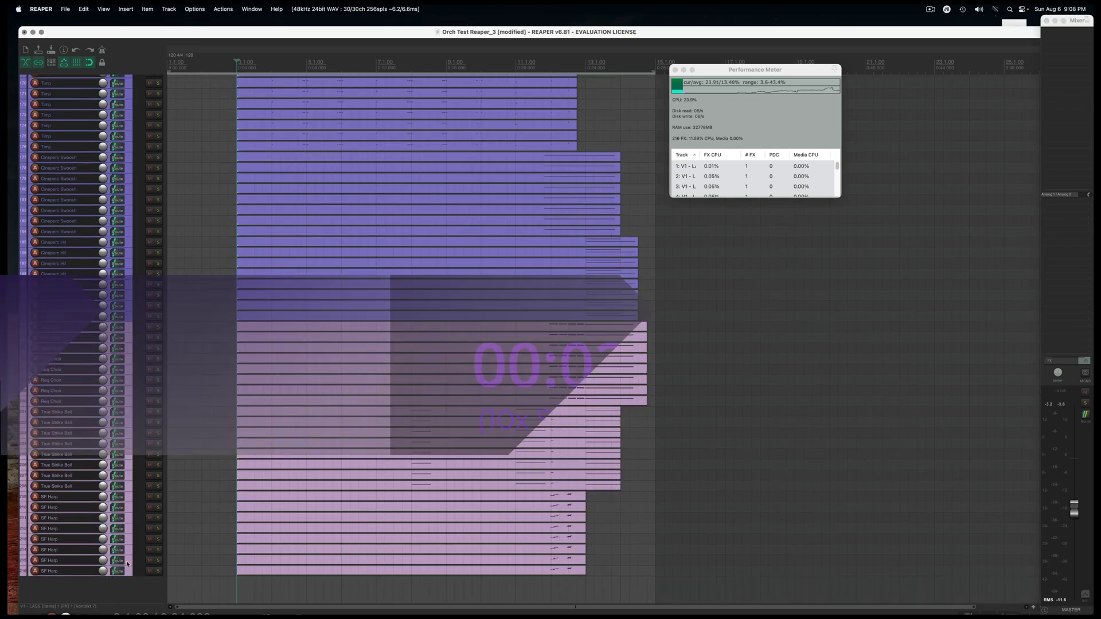
right_click(133, 455)
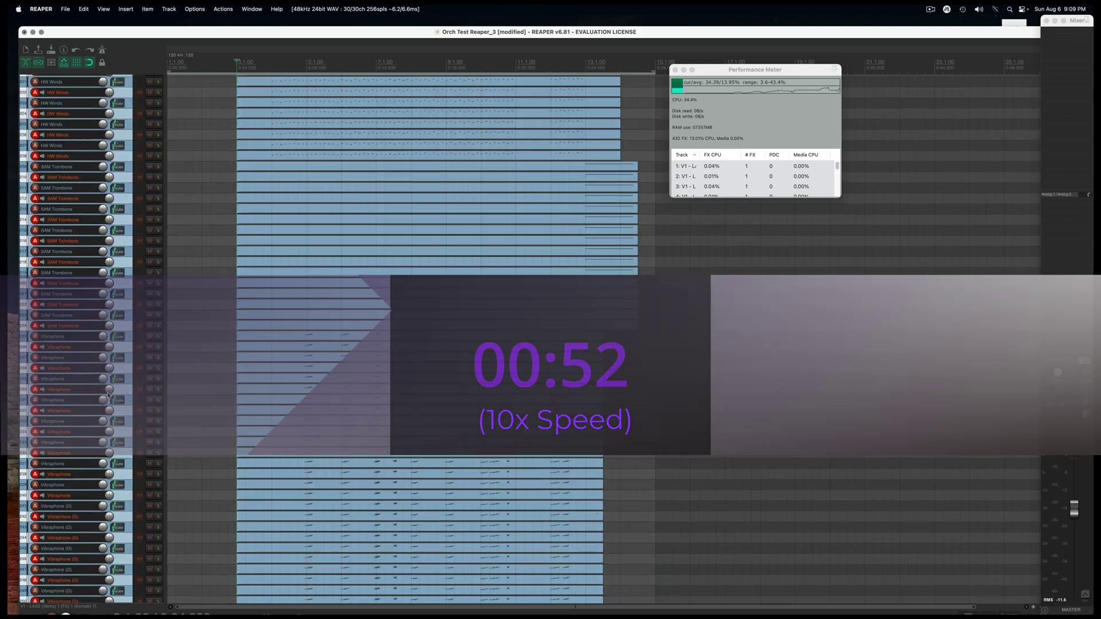
click(122, 573)
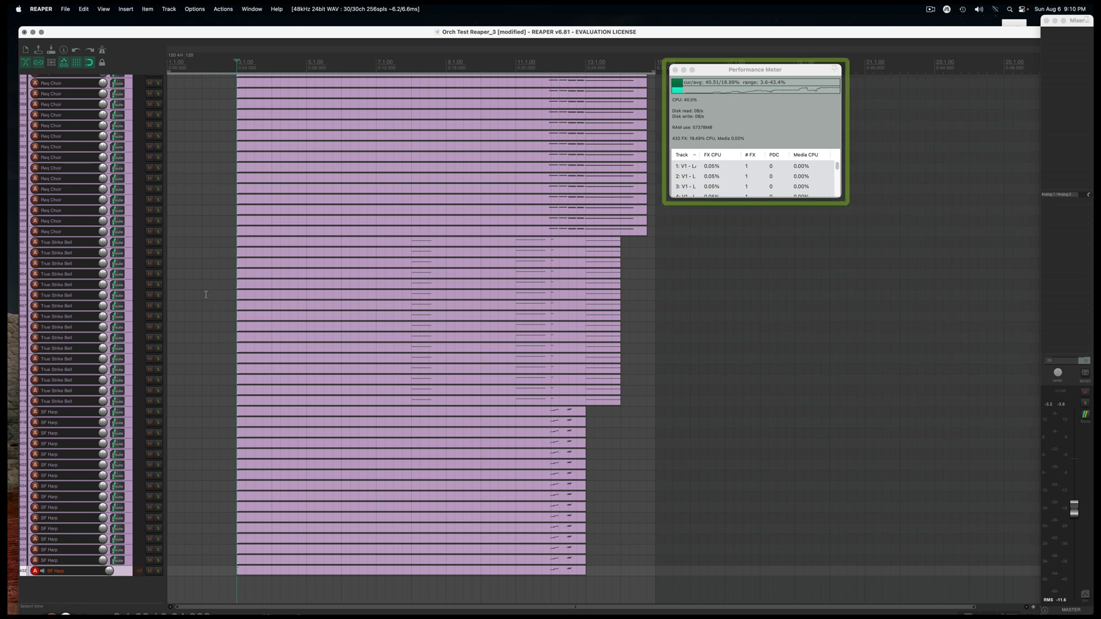
Lower the master volume to about -19 dB and play all 432 tracks from near bar 1.
click(1074, 512)
drag(1074, 512, 1074, 524)
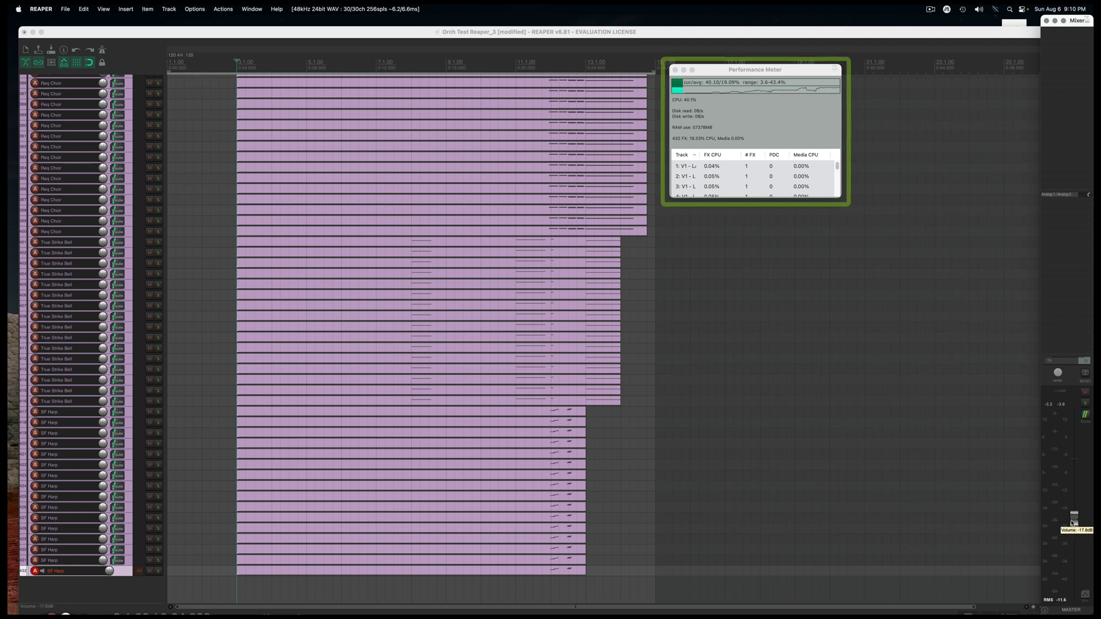
click(229, 68)
key(space)
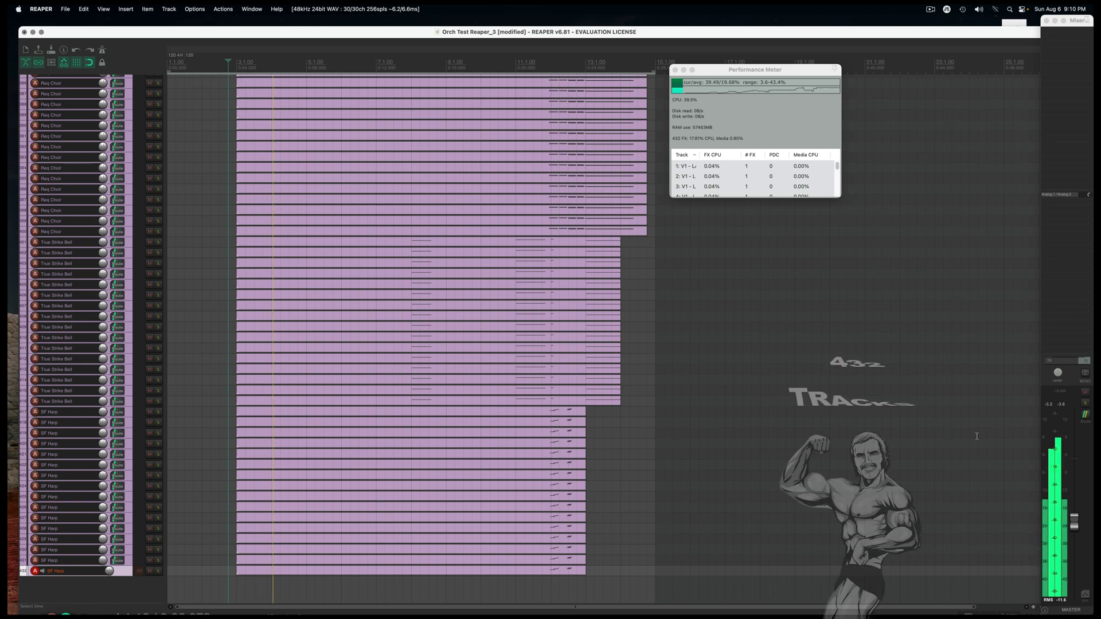
Clear the master clip indicator and fine-tune the master volume to -19.0 dB.
click(1073, 520)
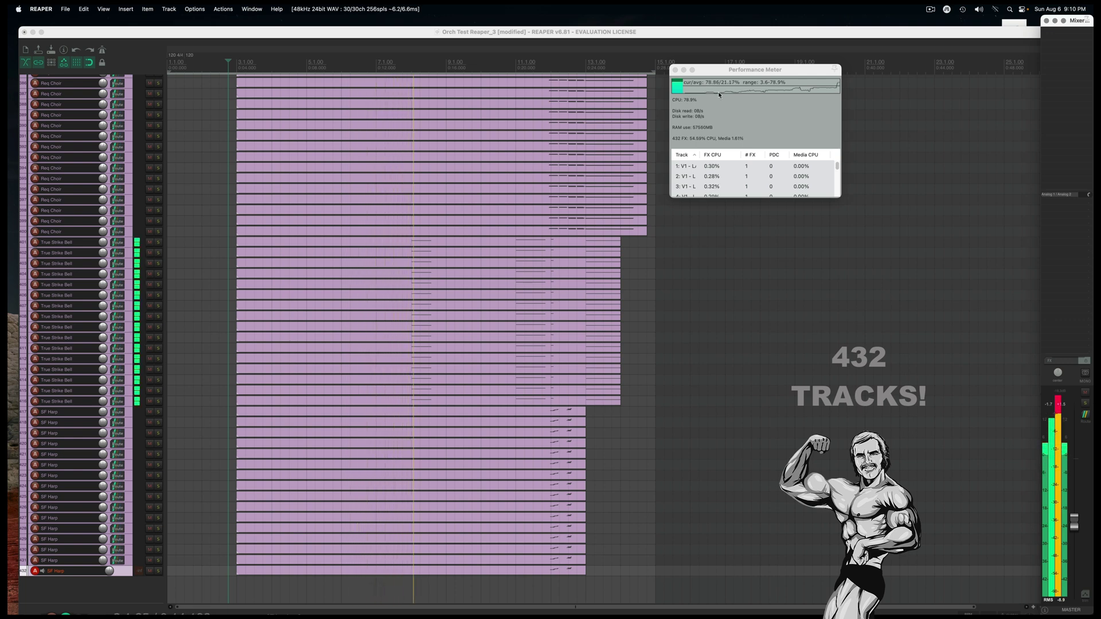
click(1061, 408)
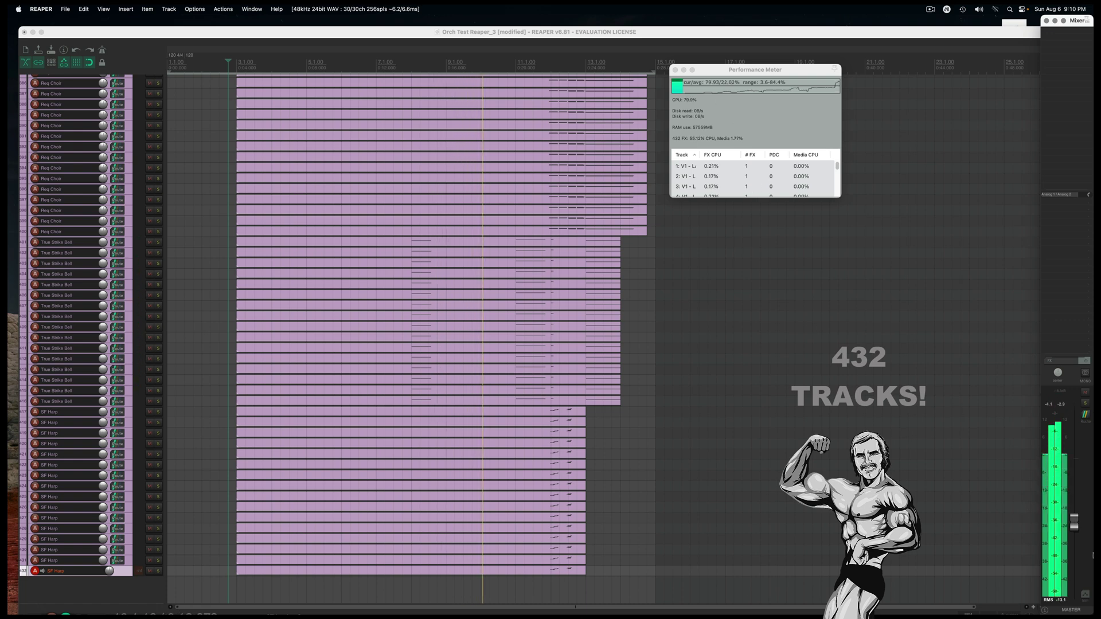
drag(1073, 525, 1074, 527)
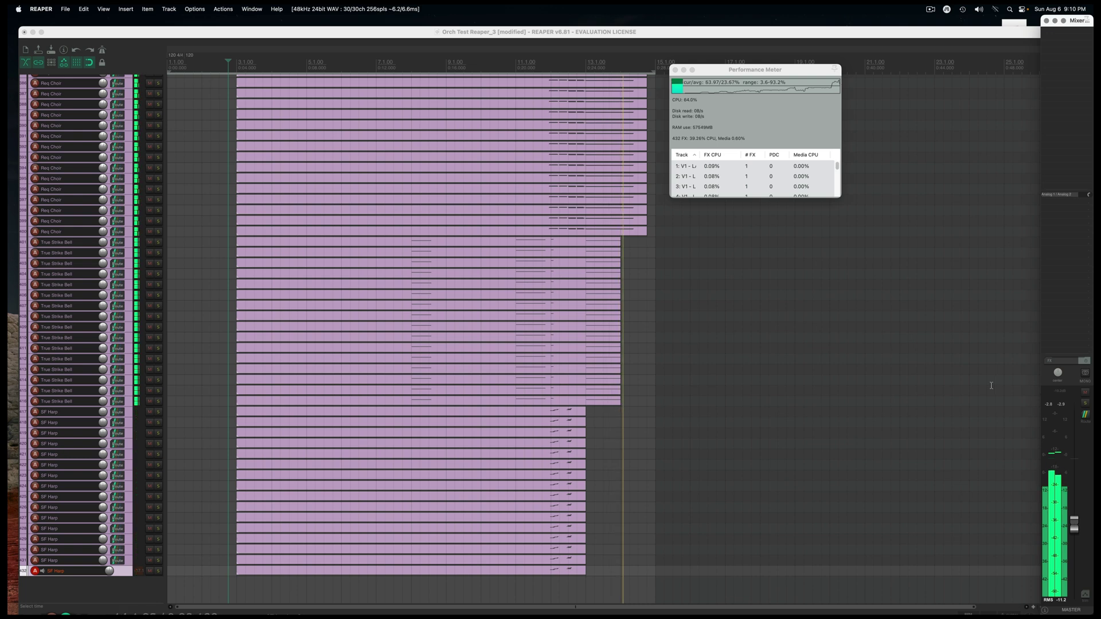
key(space)
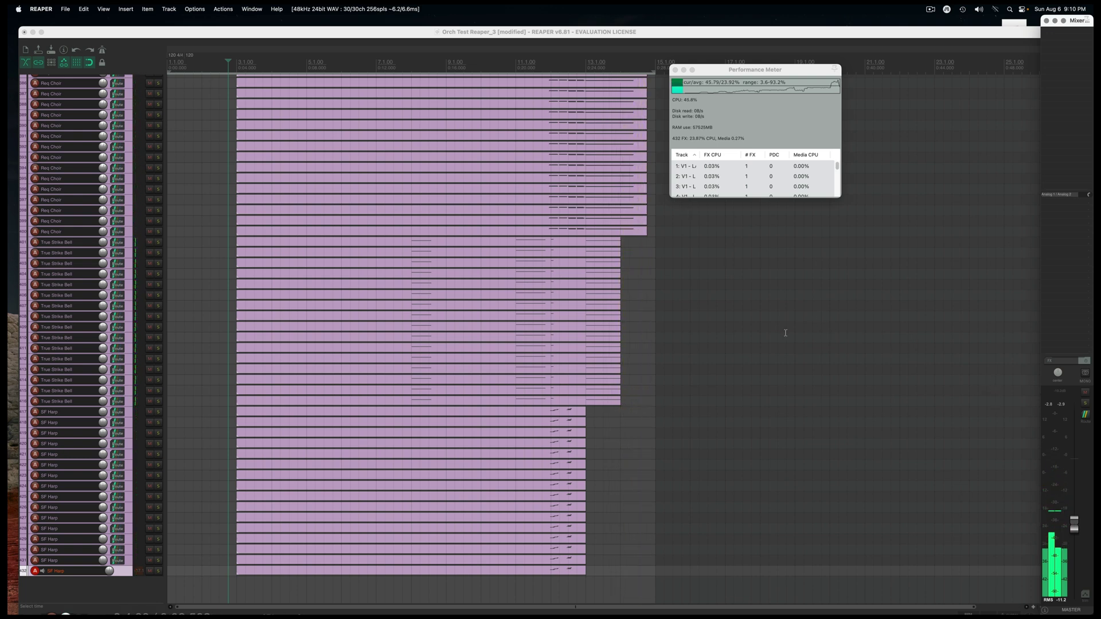
key(space)
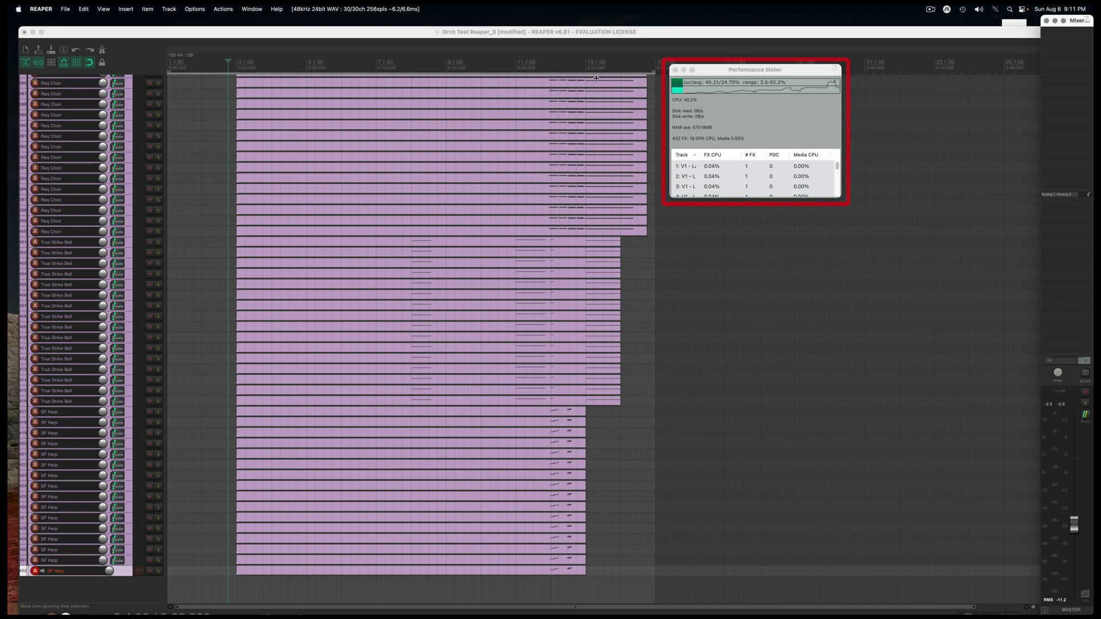
scroll(578, 183, down, 2)
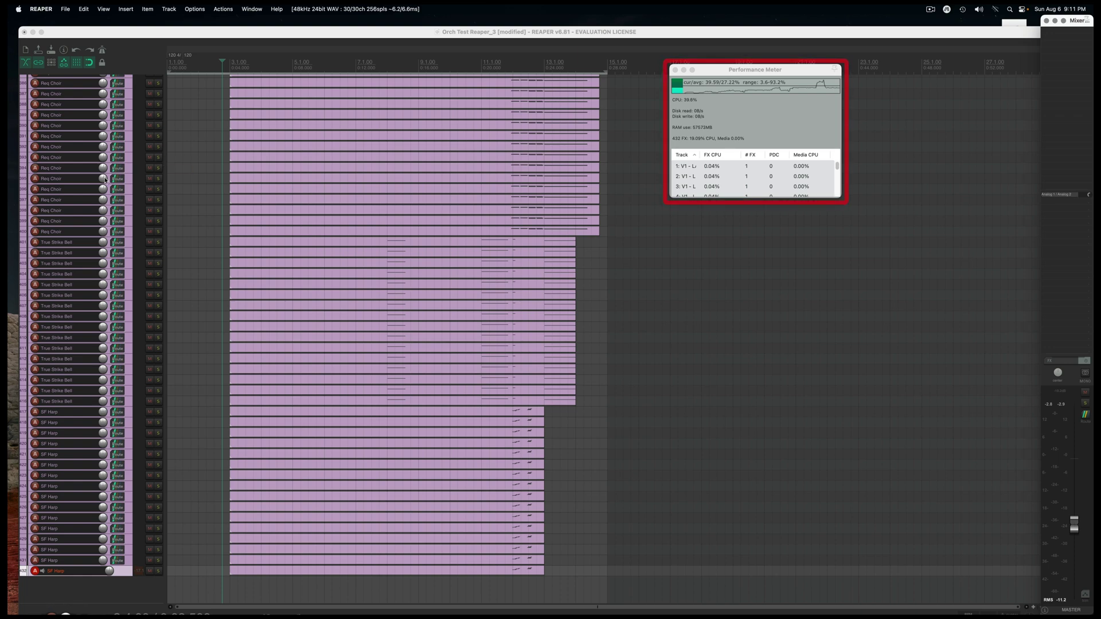
Scroll up and down through the track list to check the duplicated Kontakt tracks.
scroll(117, 179, up, 1)
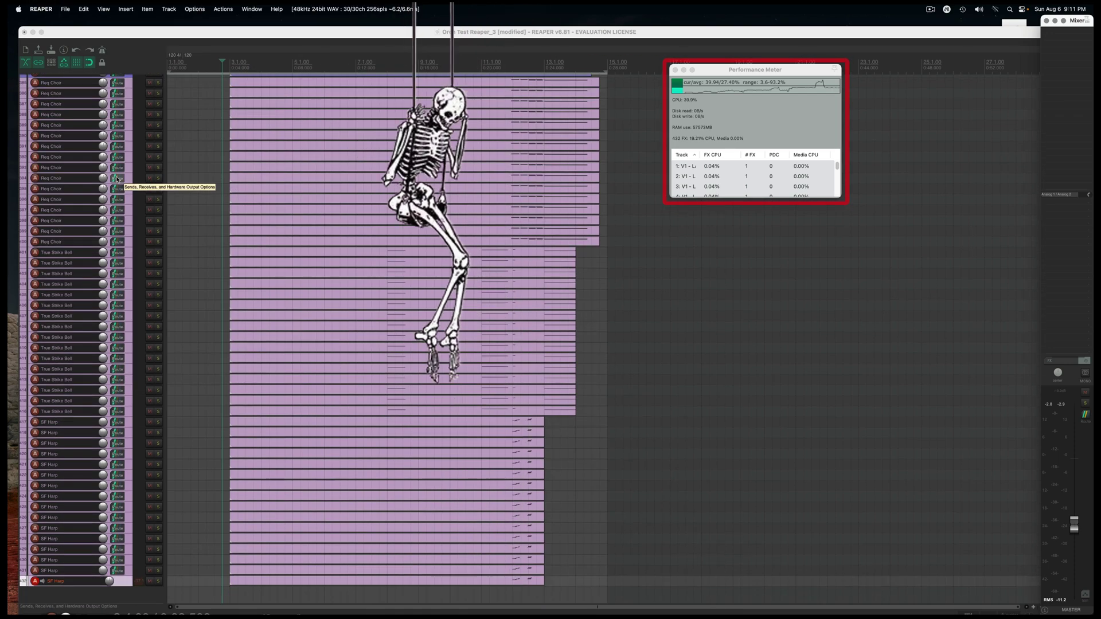
scroll(118, 179, down, 1)
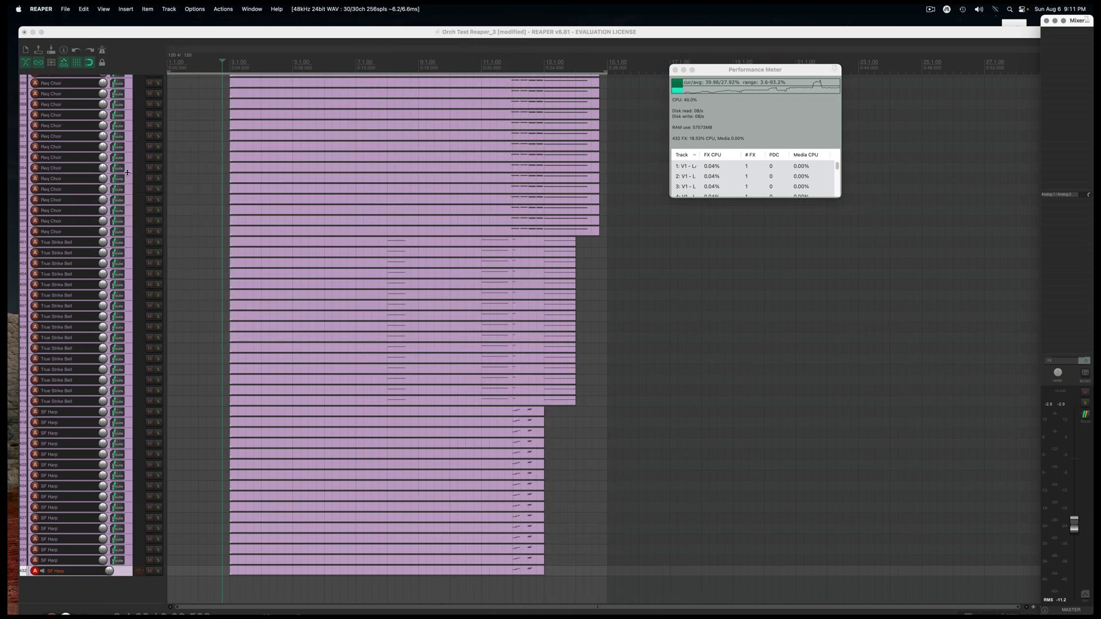
scroll(127, 172, up, 20)
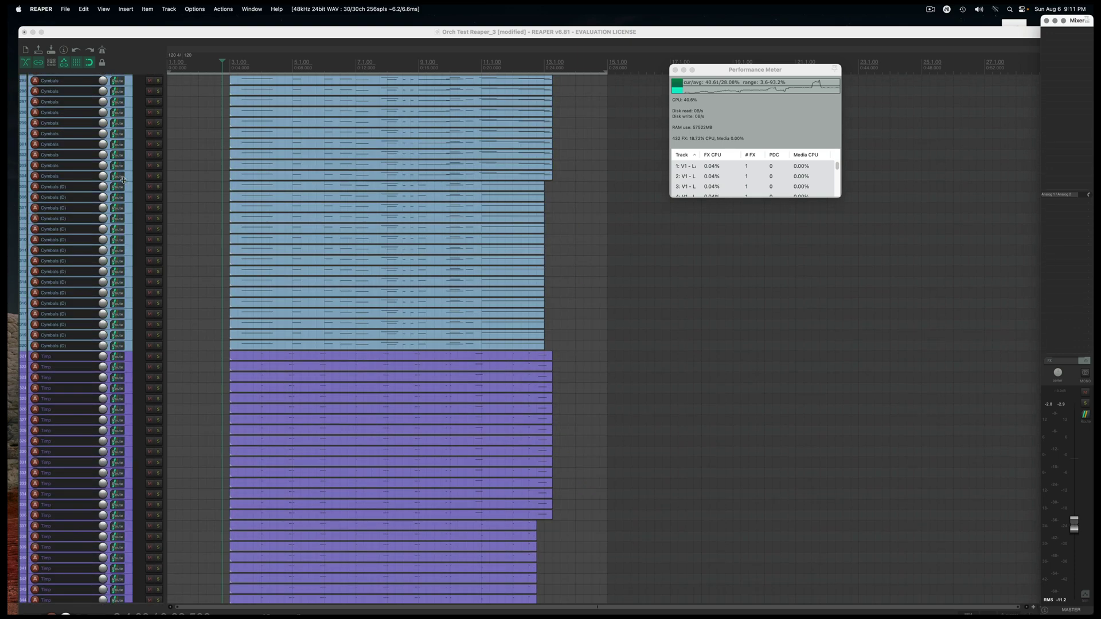
scroll(124, 180, down, 20)
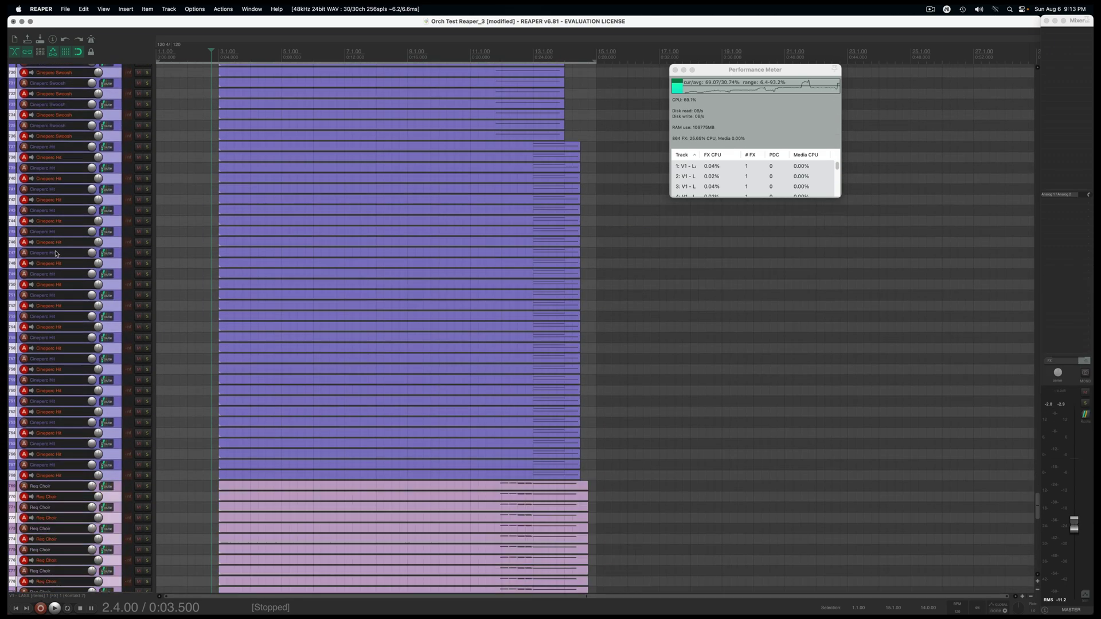
Scroll toward the end of the track list where SF Harp track 833 sits.
scroll(56, 253, down, 10)
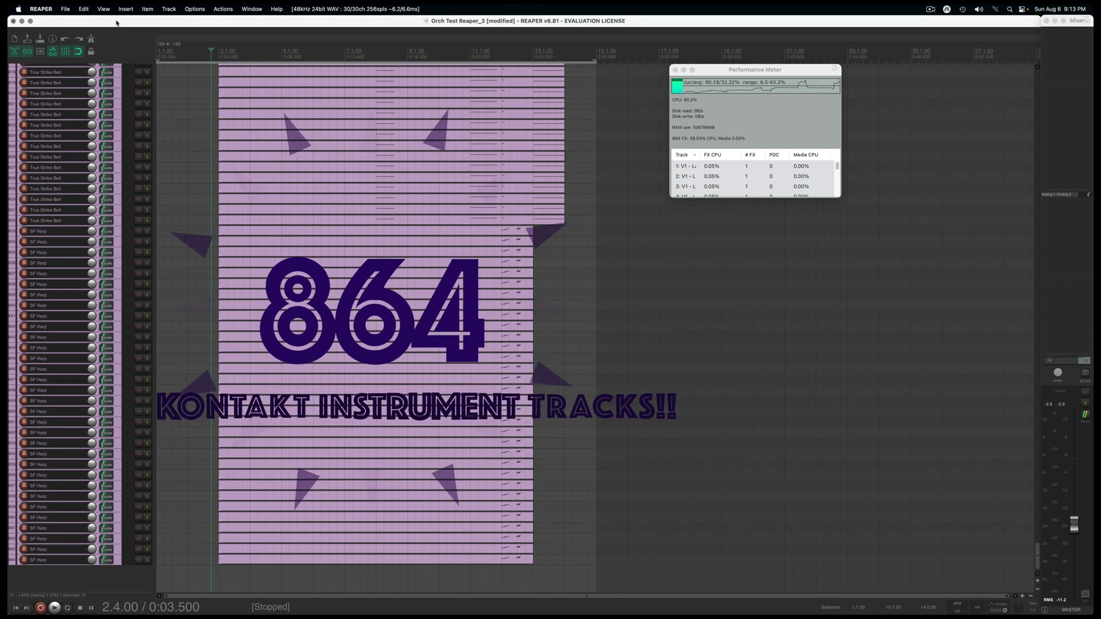
double_click(122, 25)
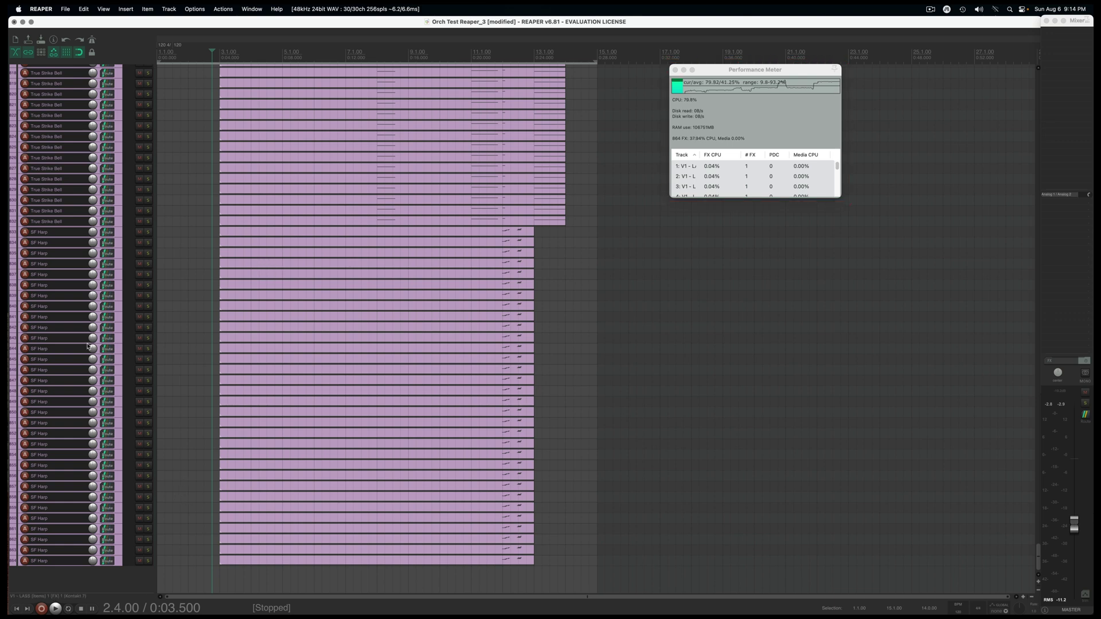
Select tracks in turn from SF Harp, True Strike Bell, Req Choir, Cineperc Hit and Cineperc Swoosh.
click(117, 233)
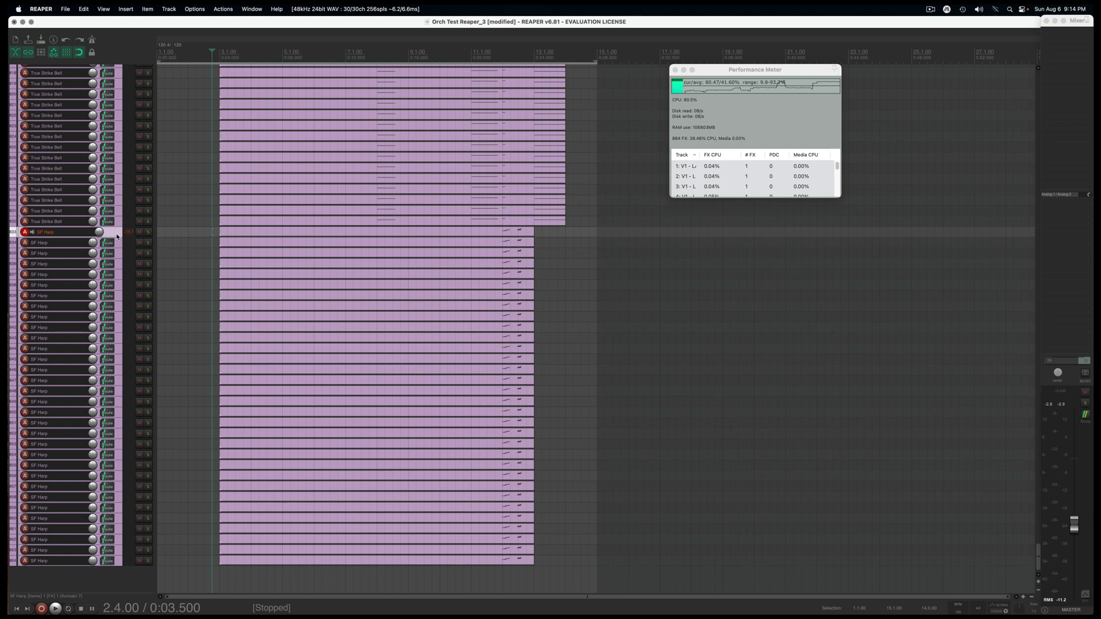
scroll(107, 246, up, 10)
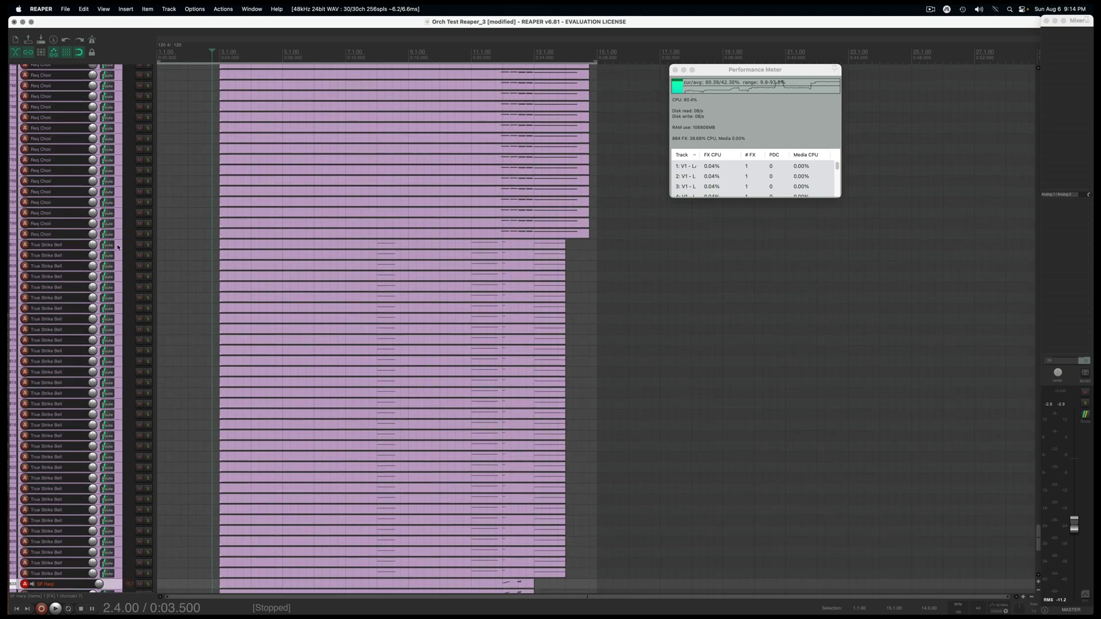
click(118, 248)
scroll(119, 247, up, 8)
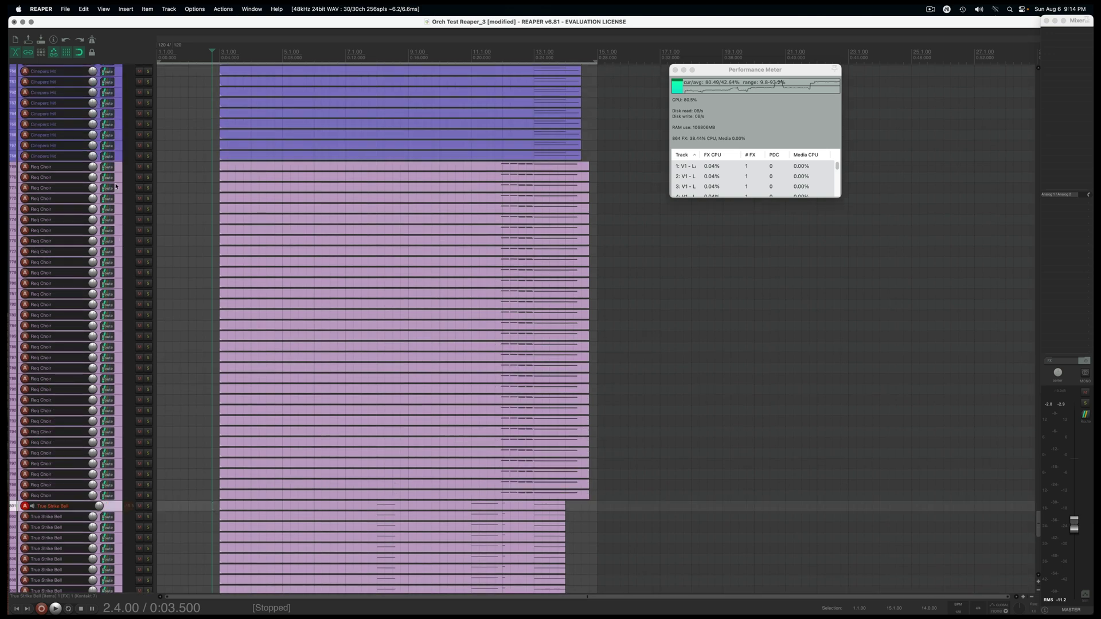
click(116, 168)
scroll(118, 226, up, 10)
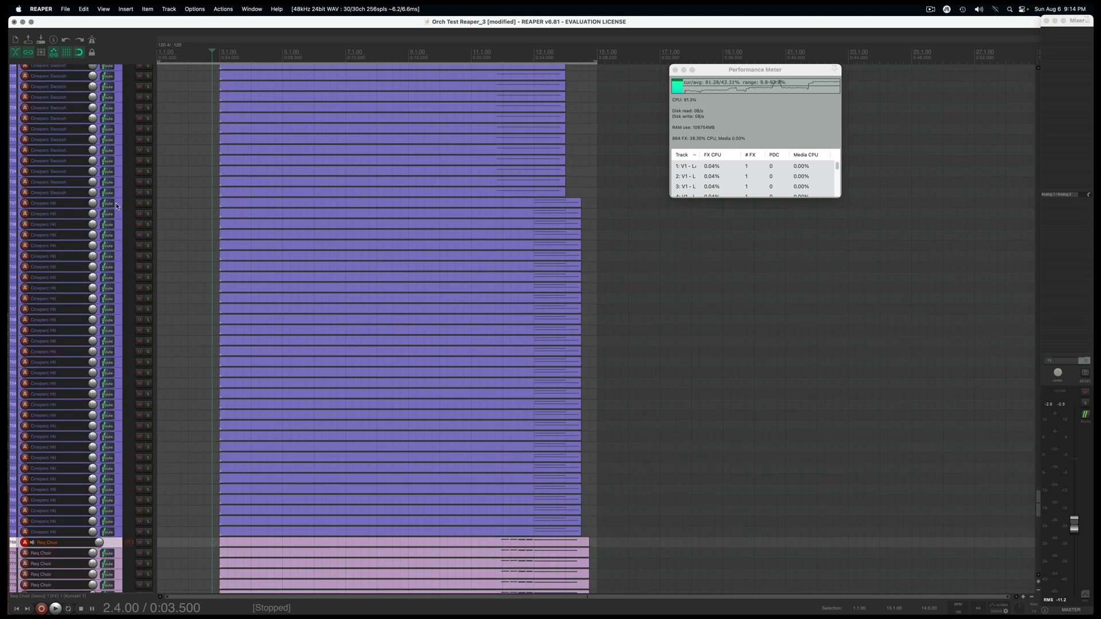
click(116, 207)
scroll(114, 184, up, 9)
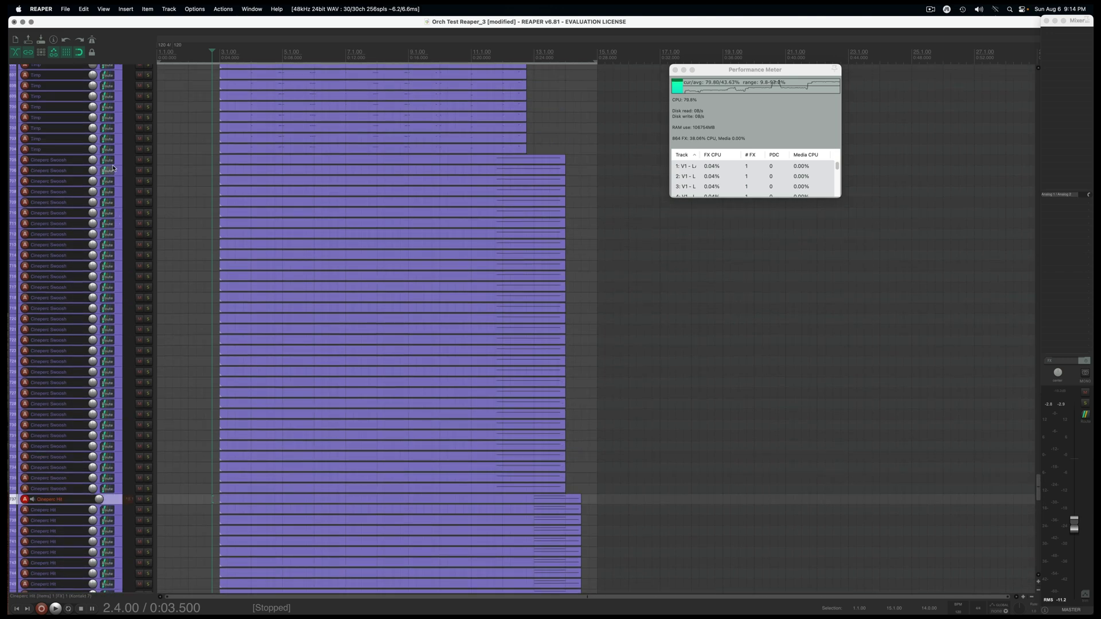
click(113, 164)
Select two Timp tracks and a Cymbals (D) track, then a Glock (D) track.
scroll(112, 229, up, 8)
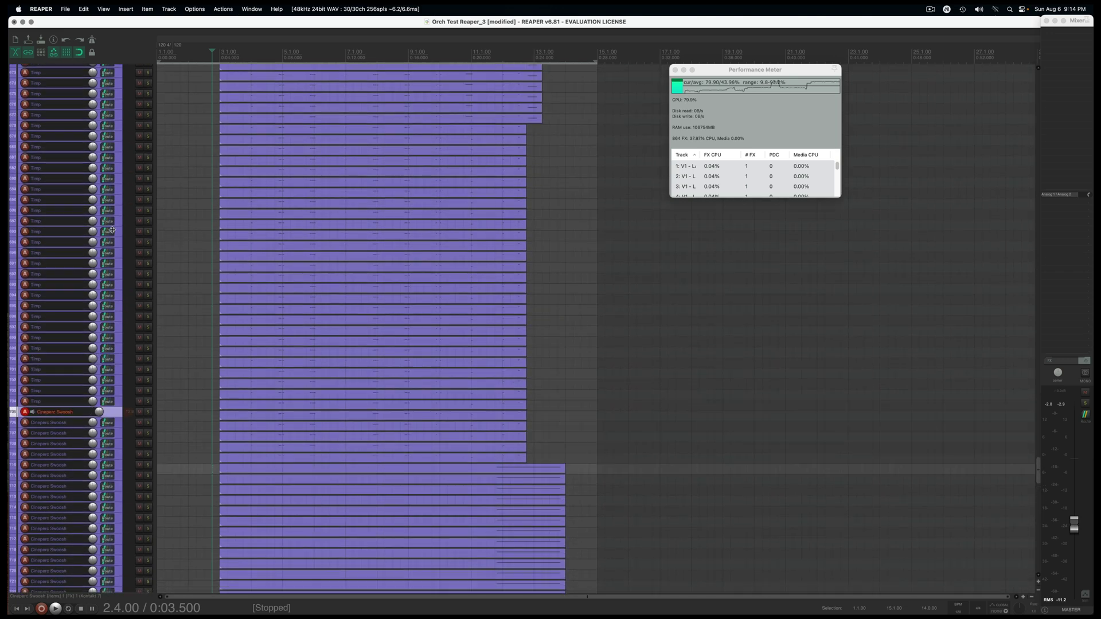
scroll(111, 230, up, 10)
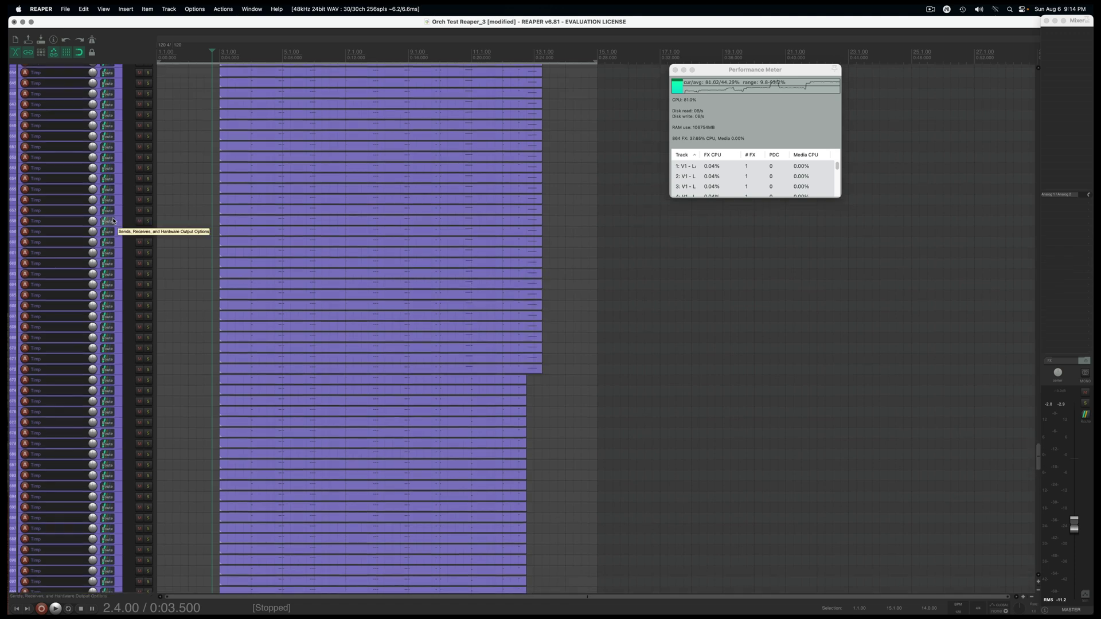
click(116, 212)
super+click(118, 140)
scroll(118, 160, up, 7)
super+click(119, 167)
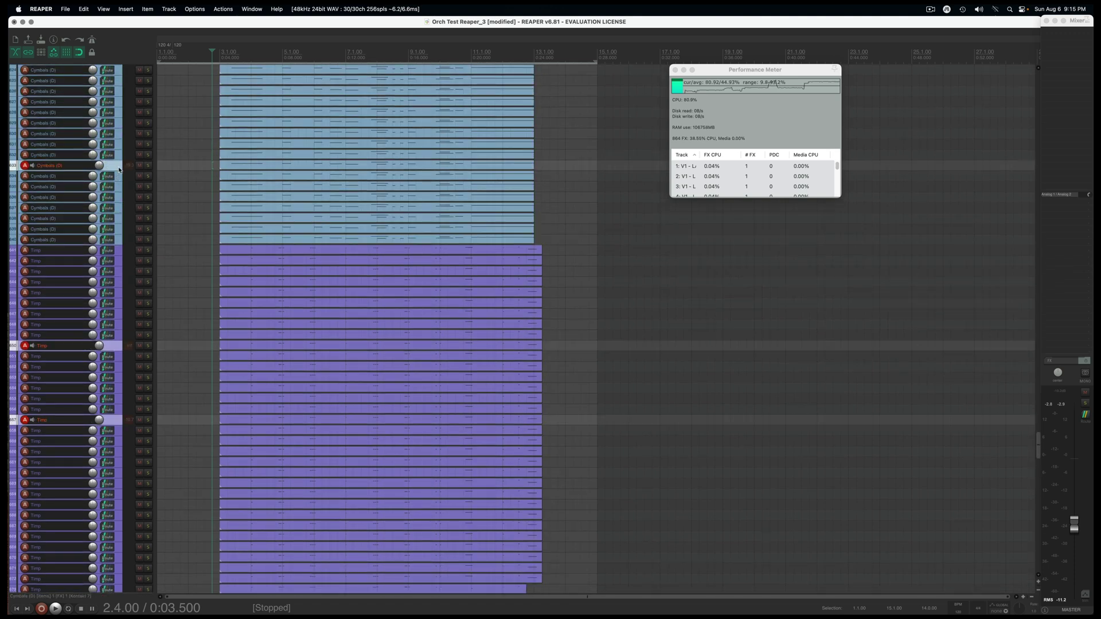
scroll(119, 159, up, 15)
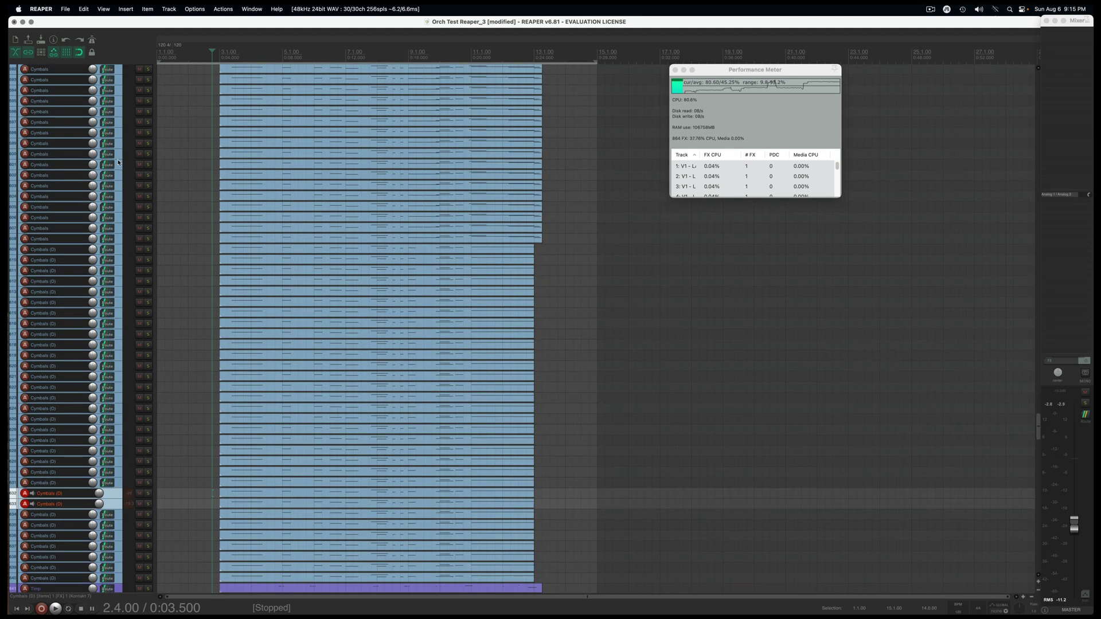
scroll(119, 163, up, 5)
super+click(121, 163)
Select Glock, Vibraphone, SAM Trombone and Bass - CS tracks moving up the list.
scroll(119, 149, up, 10)
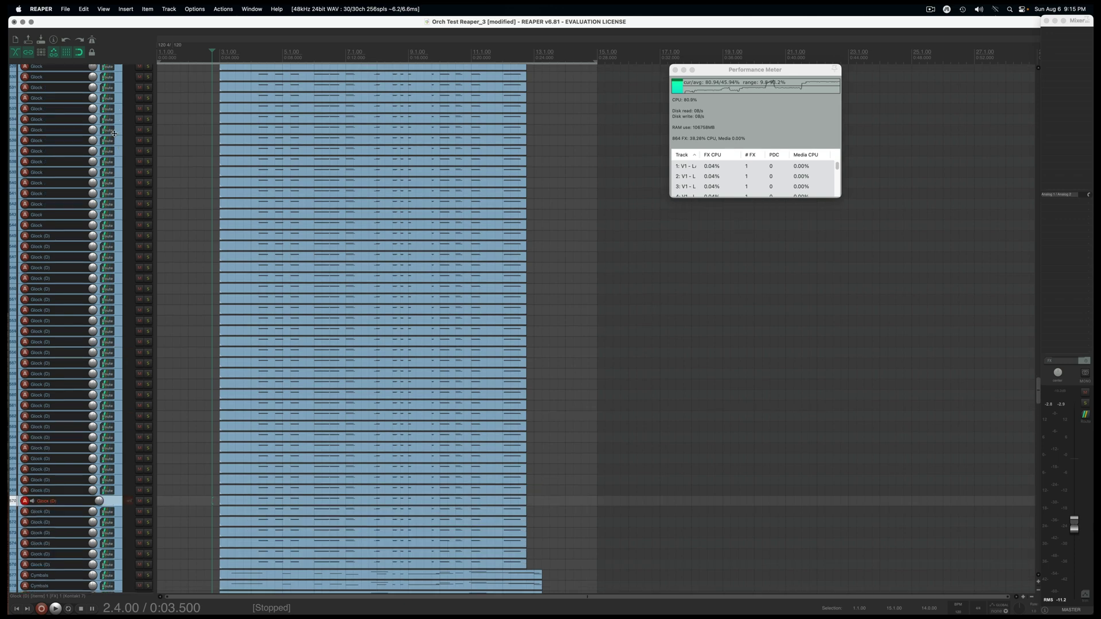
super+click(119, 132)
scroll(118, 138, up, 10)
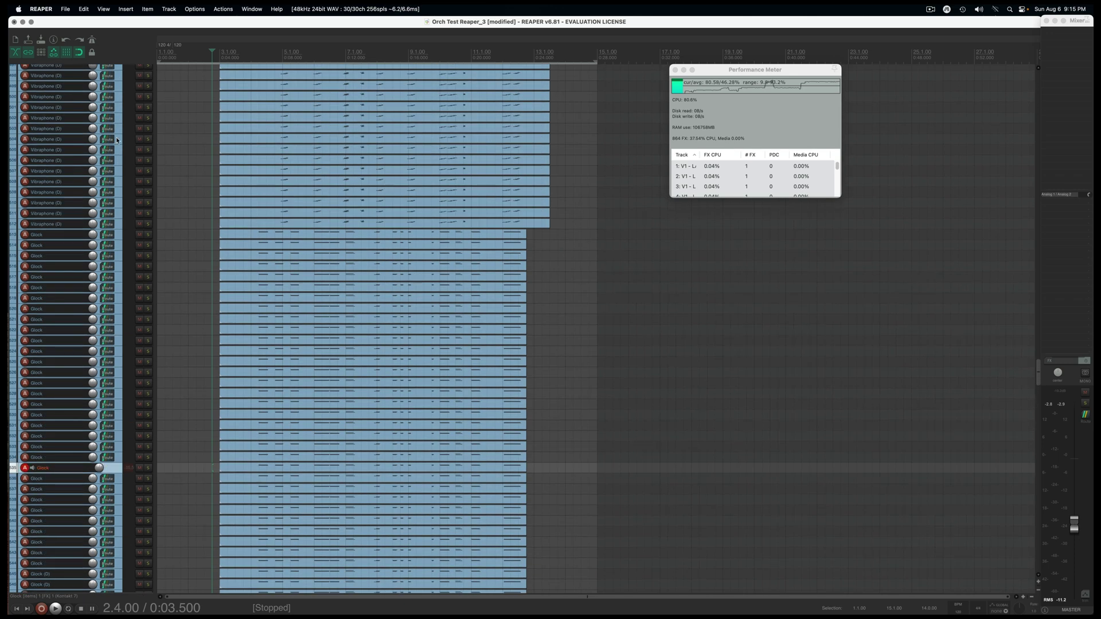
scroll(118, 126, up, 15)
super+click(120, 132)
scroll(119, 135, up, 8)
super+click(117, 136)
scroll(117, 141, up, 9)
scroll(117, 144, up, 16)
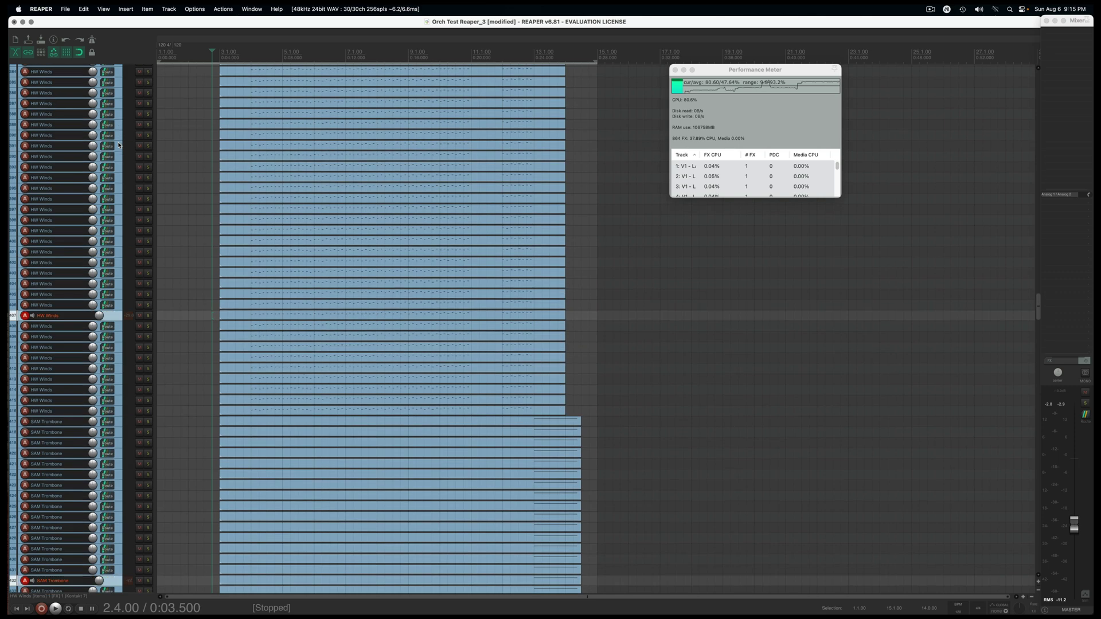
scroll(117, 146, up, 5)
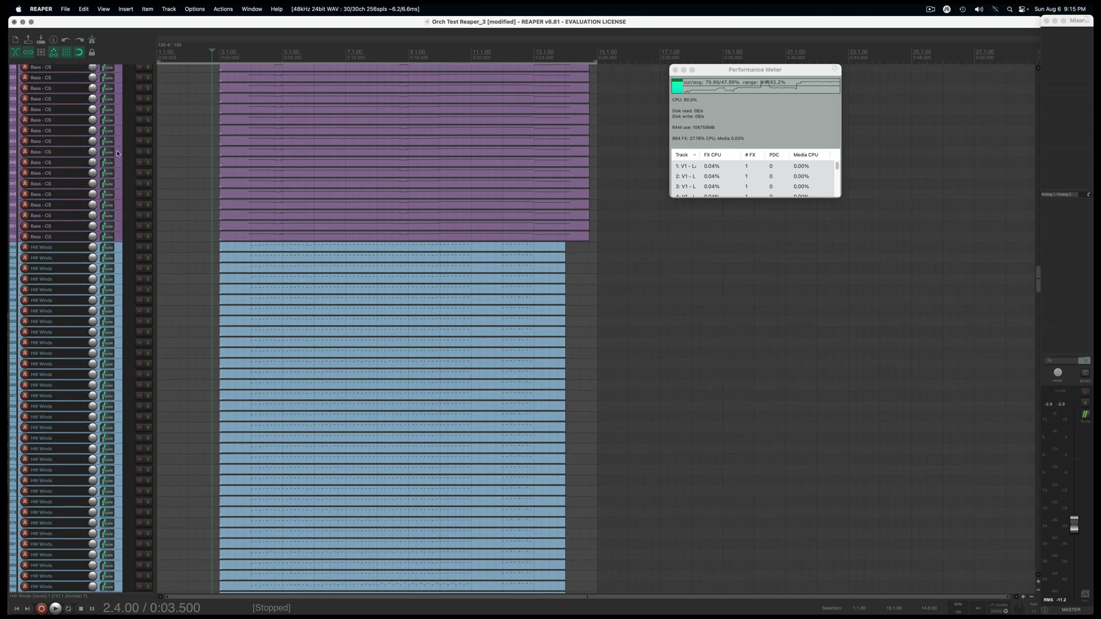
click(118, 152)
Select Bass - LASS, Cello - CS, Cello - LASS and Vla - CS tracks.
scroll(118, 154, up, 8)
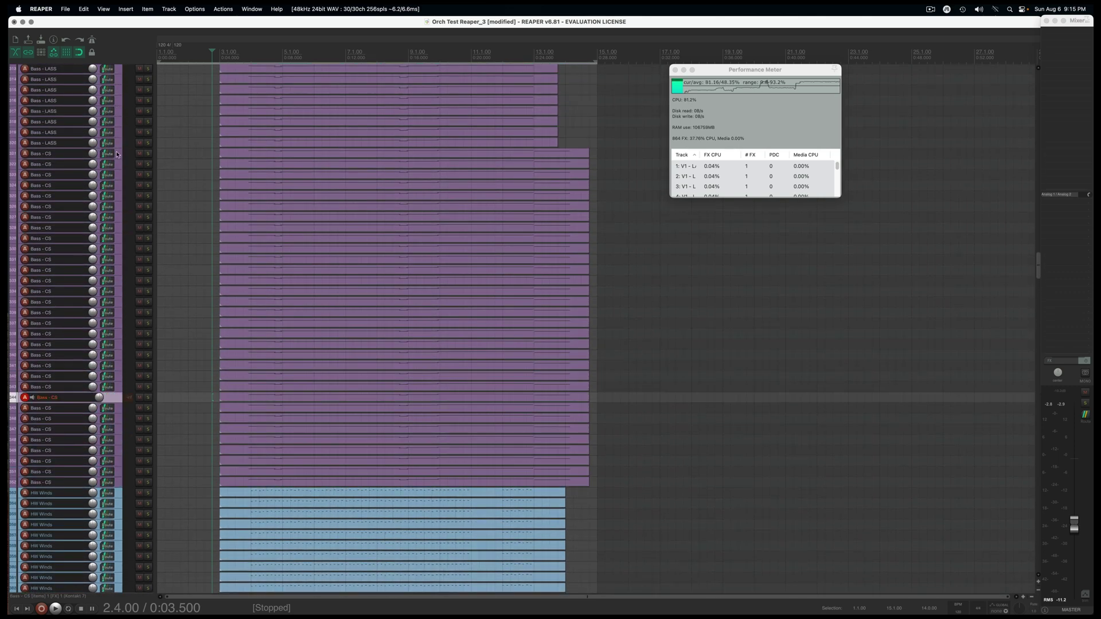
scroll(118, 153, up, 2)
click(118, 132)
scroll(116, 141, up, 10)
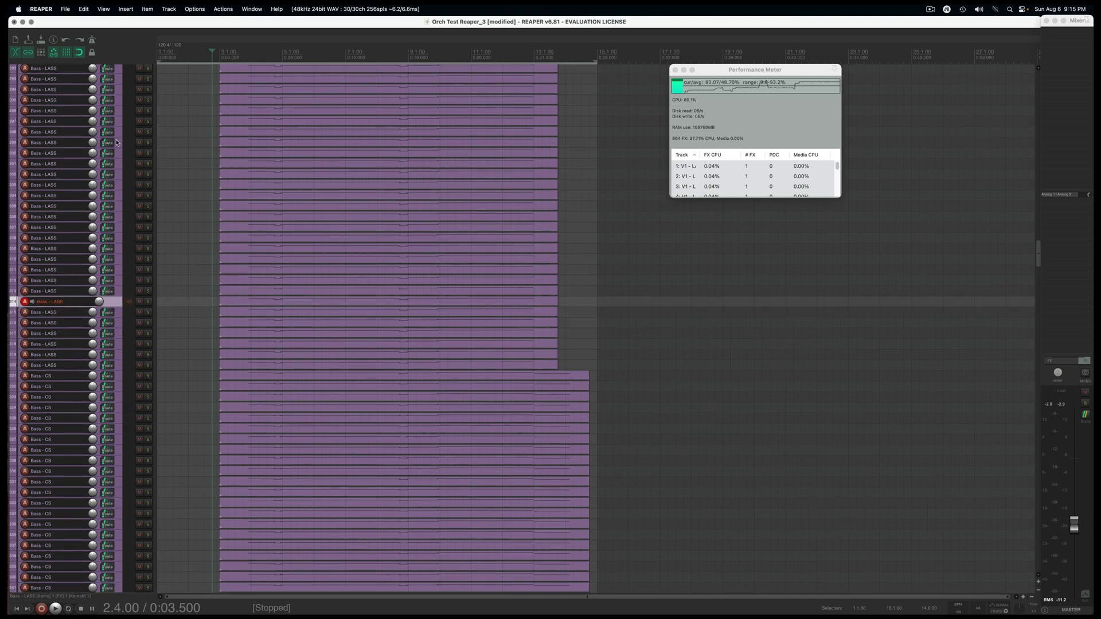
click(119, 121)
scroll(119, 138, up, 11)
scroll(119, 144, up, 1)
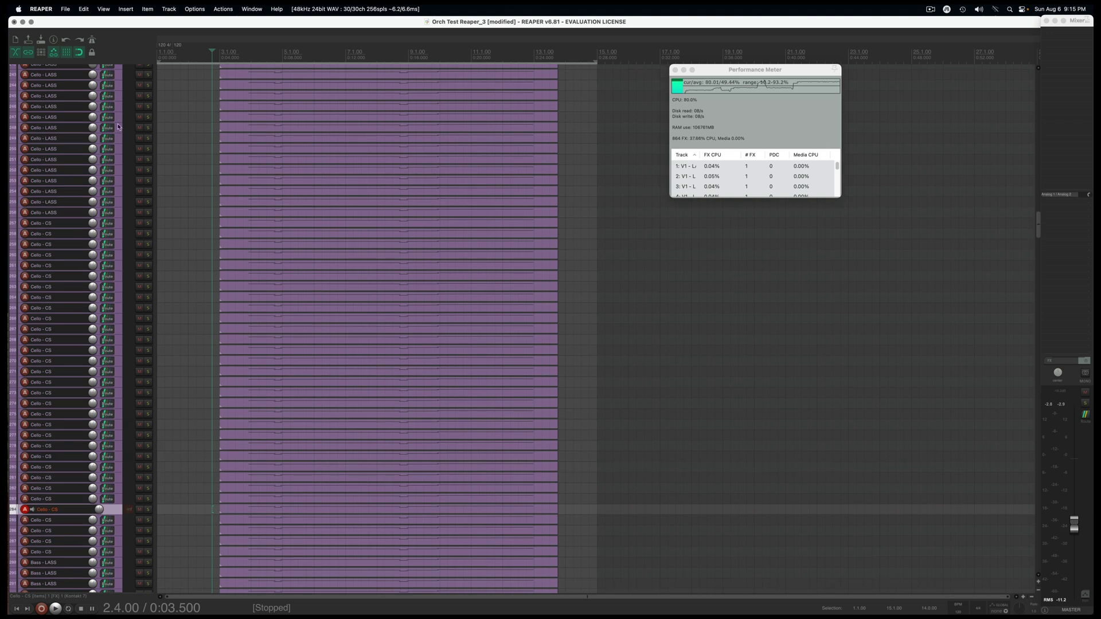
click(119, 118)
scroll(119, 137, up, 11)
scroll(119, 148, up, 2)
click(119, 144)
Select V2 - CS, V2 - LASS and finally V1 - LASS track 10 near the top.
scroll(119, 148, up, 8)
scroll(119, 148, up, 2)
scroll(116, 129, up, 16)
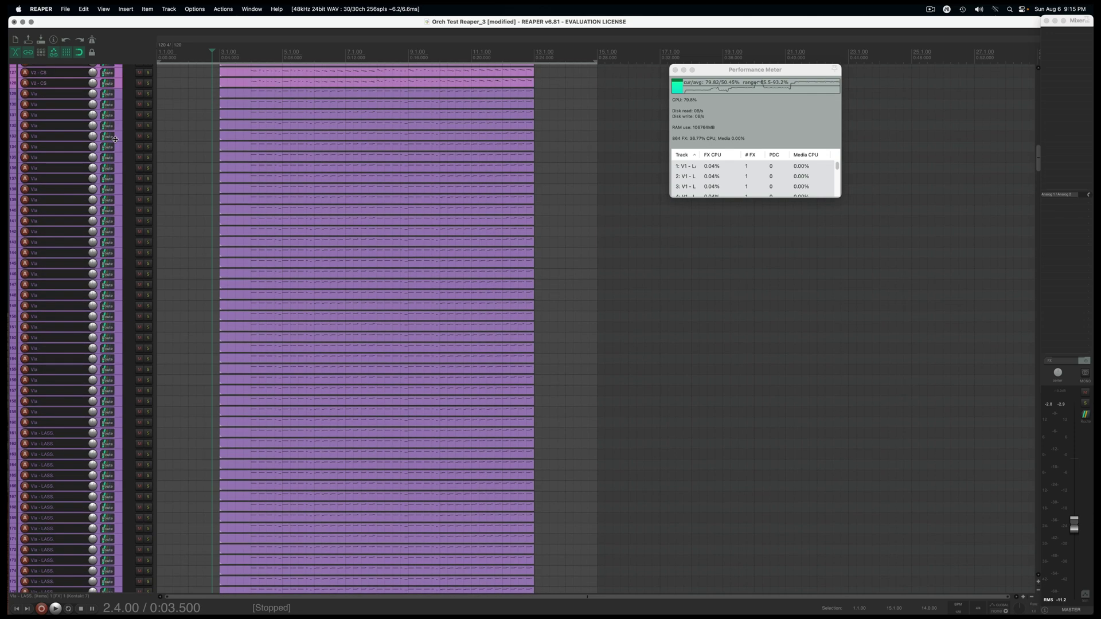
click(116, 138)
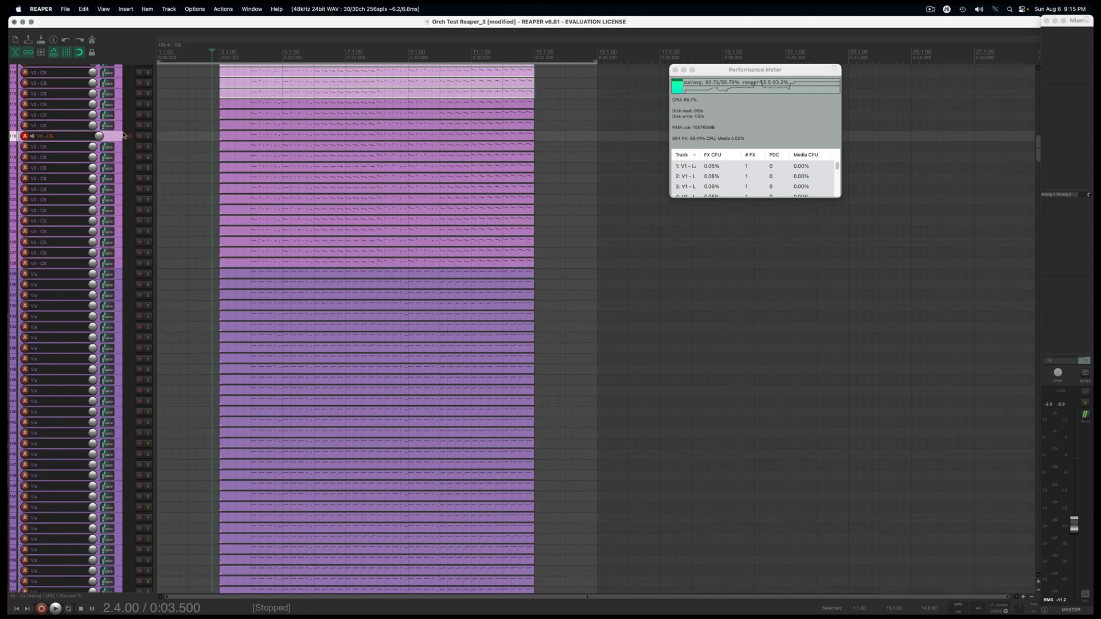
scroll(122, 137, up, 5)
click(119, 106)
scroll(116, 114, up, 10)
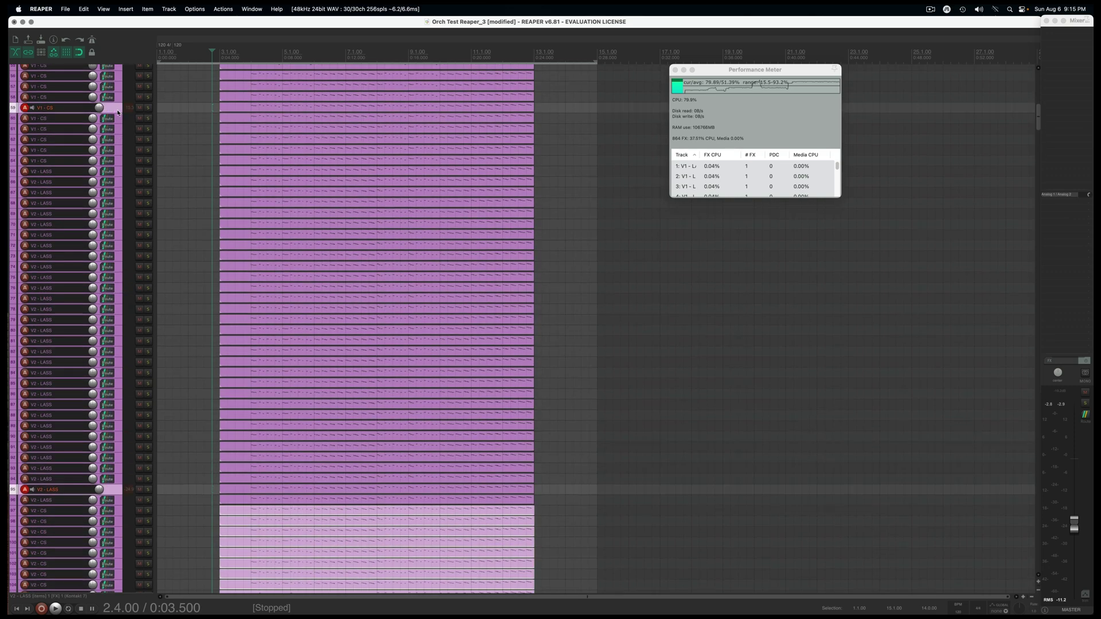
scroll(116, 121, up, 13)
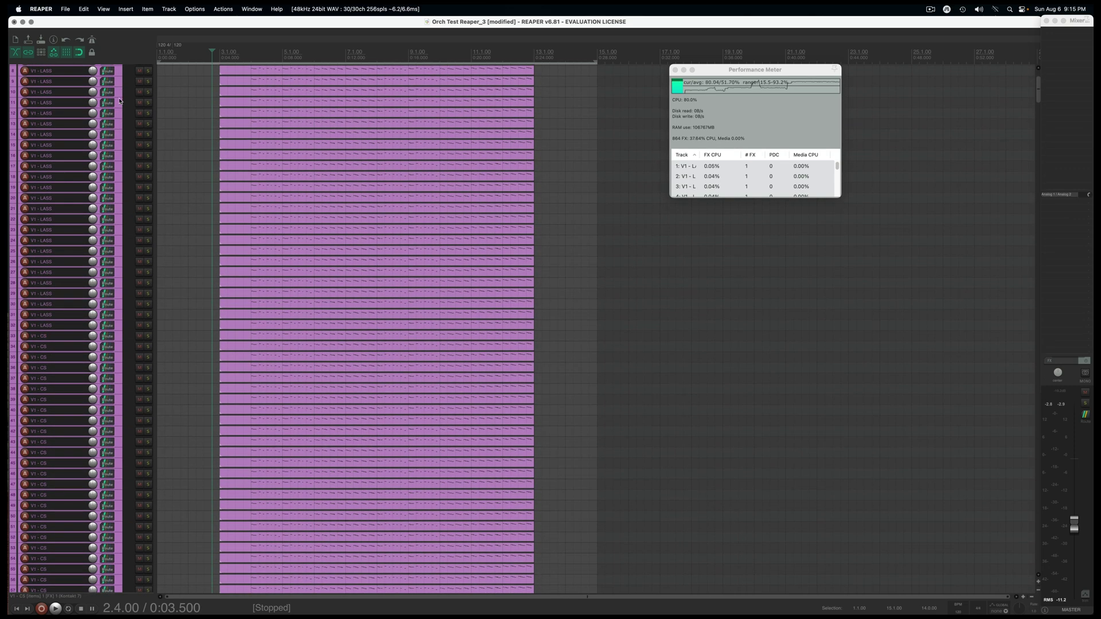
click(118, 92)
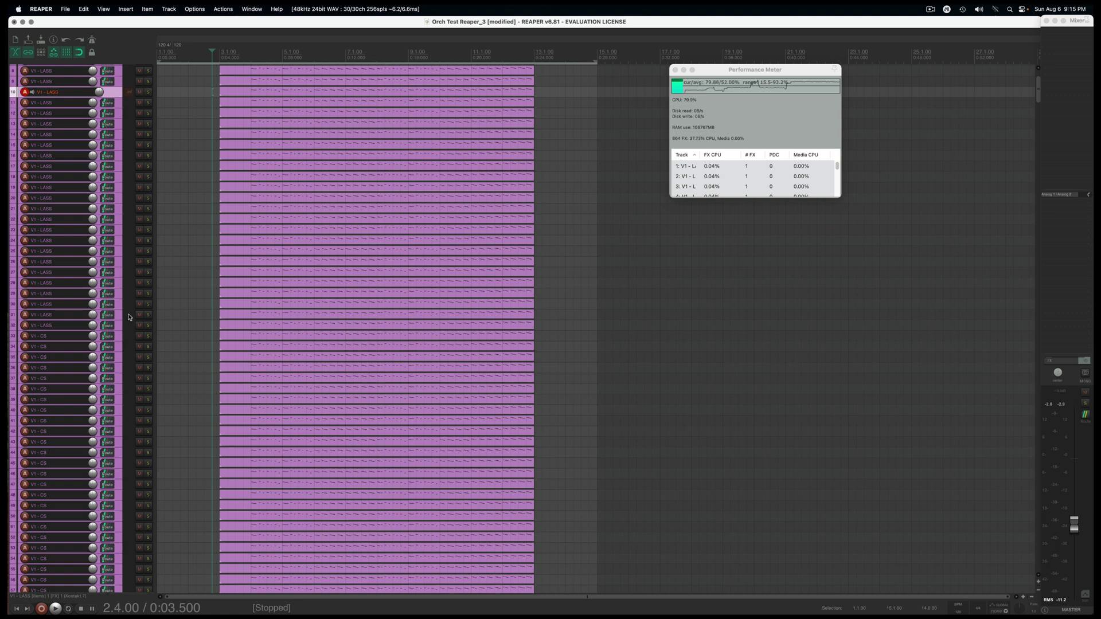
scroll(161, 317, down, 6)
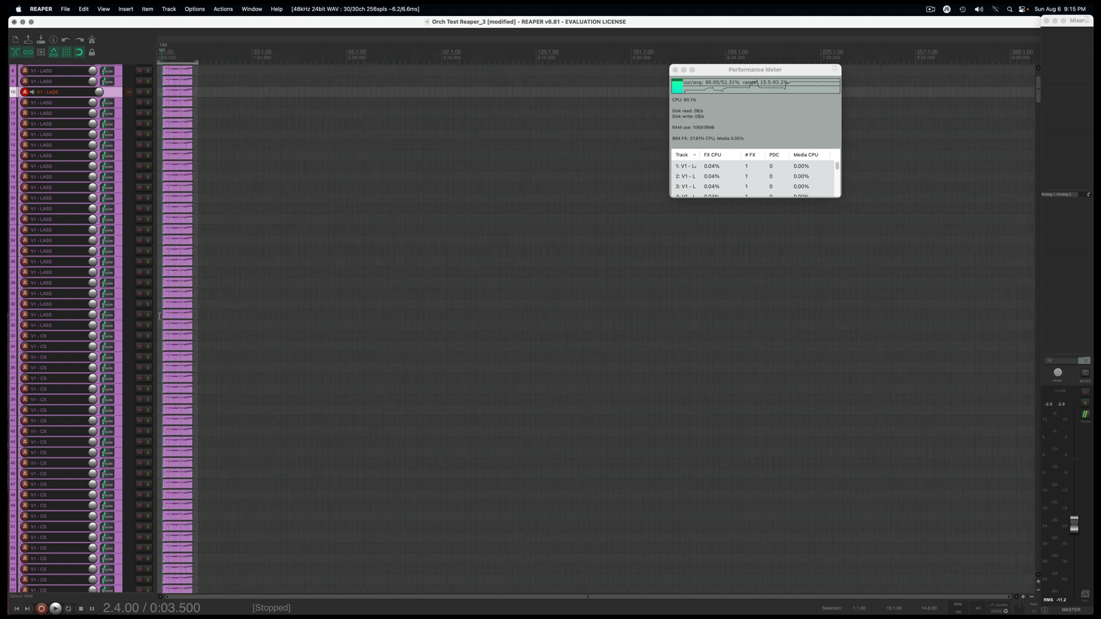
scroll(161, 317, up, 5)
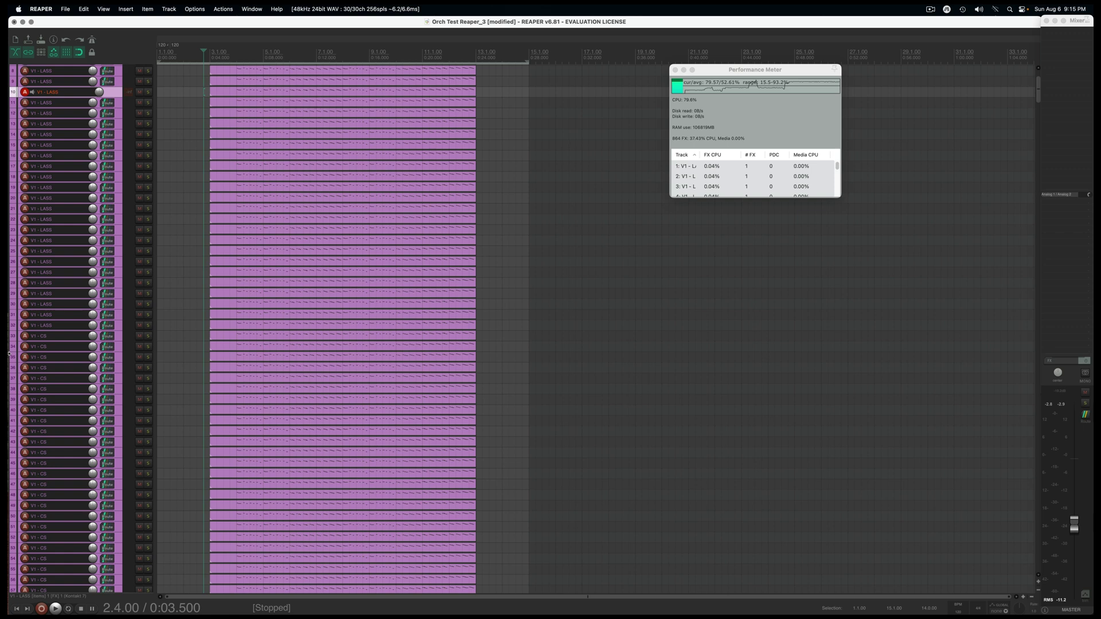
scroll(86, 361, down, 10)
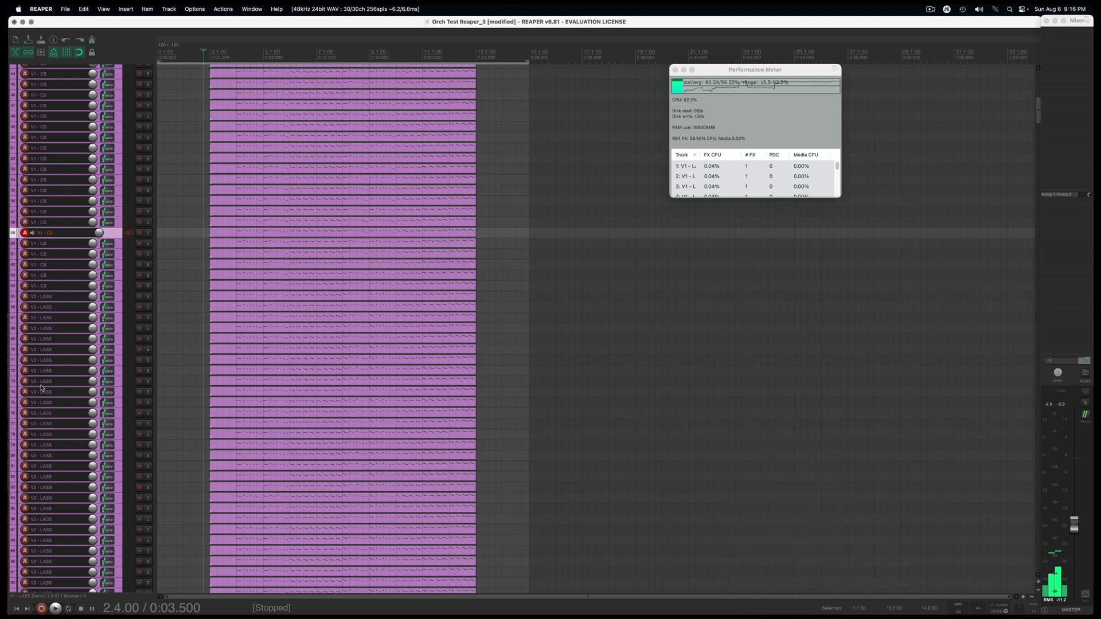
Scroll down, then drag the vertical scrollbar to the bottom of the 864-track list.
scroll(56, 391, down, 1)
scroll(55, 391, down, 20)
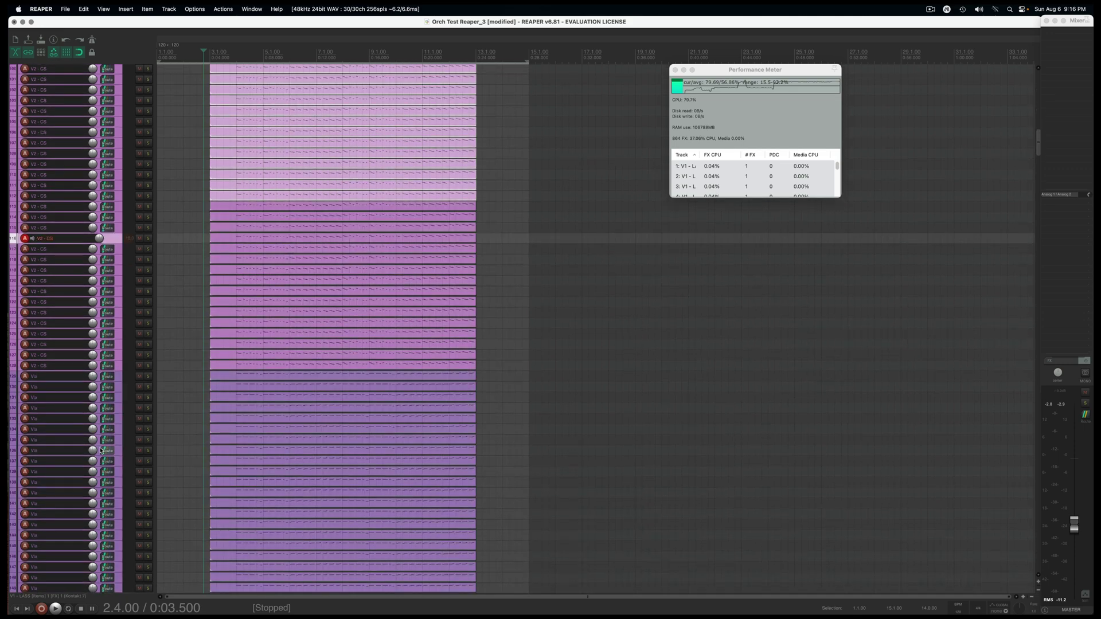
scroll(101, 451, down, 20)
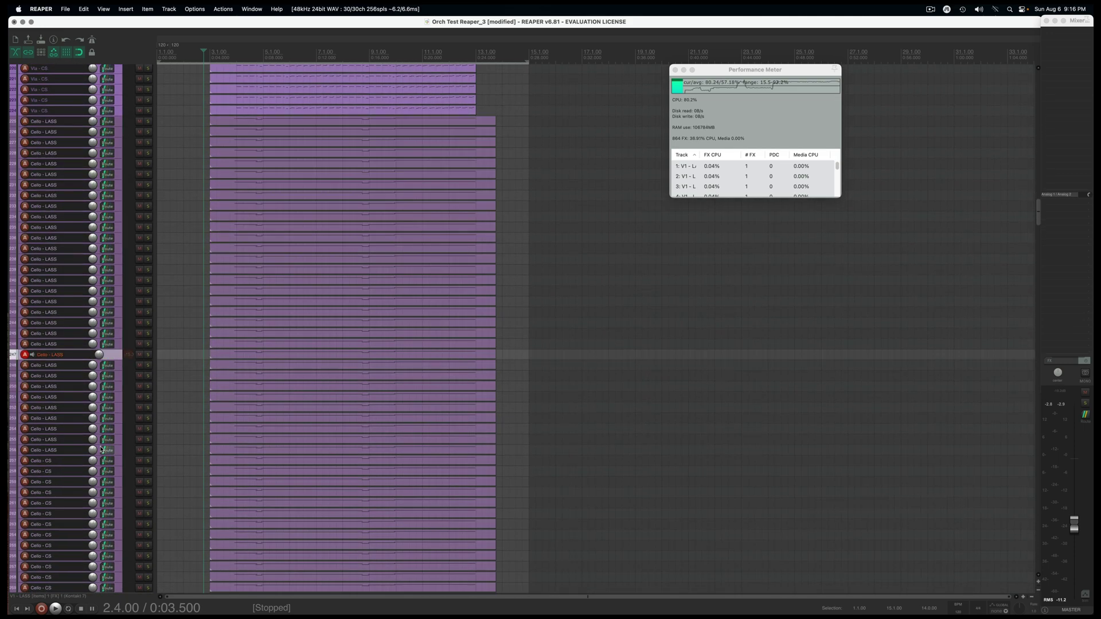
scroll(101, 447, down, 20)
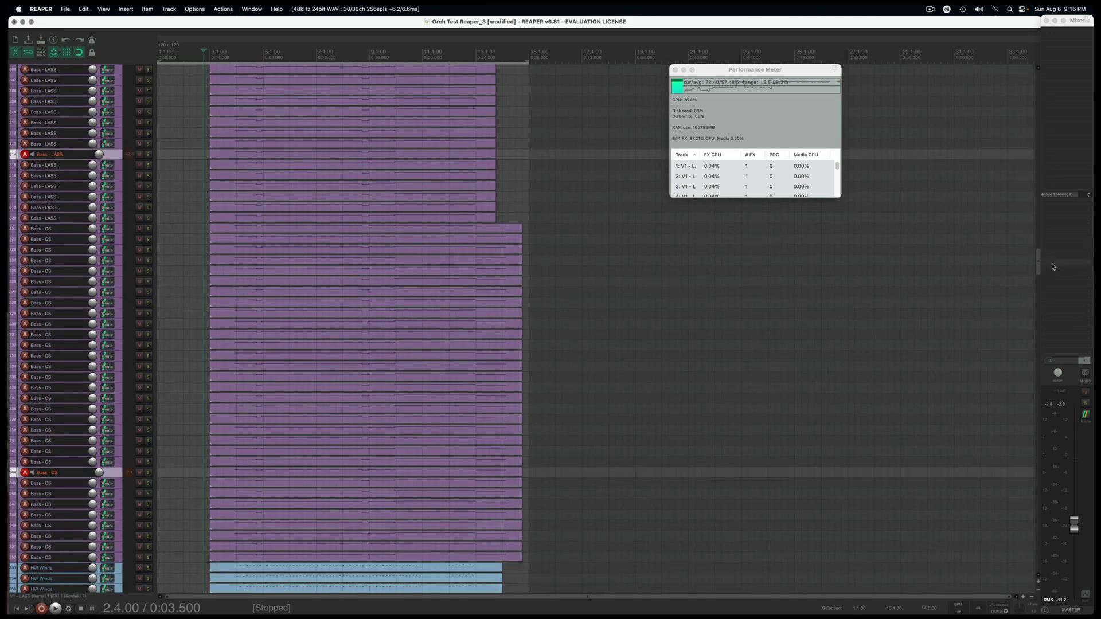
click(1053, 425)
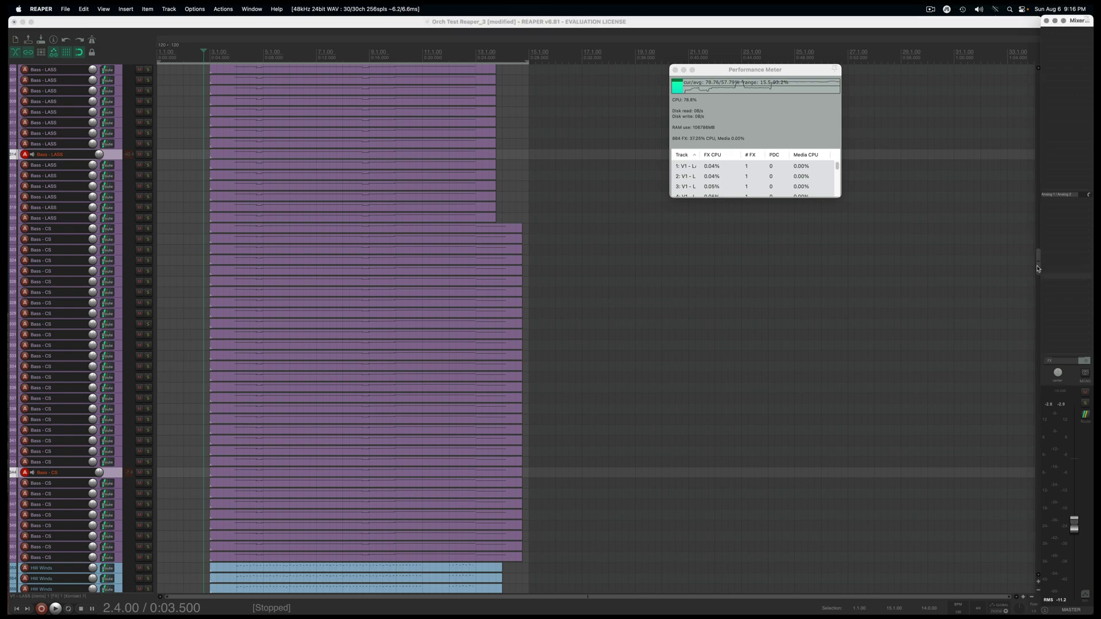
drag(1037, 269, 1008, 561)
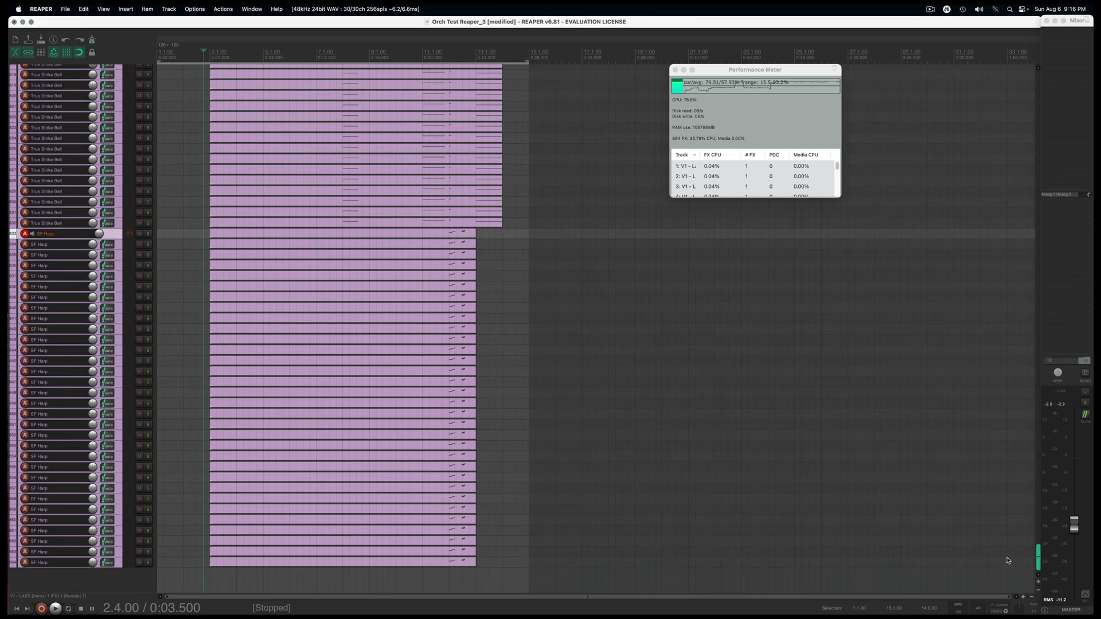
Clear the selection, play from bar 3 with master at about -33.5 dB, then stop.
click(336, 578)
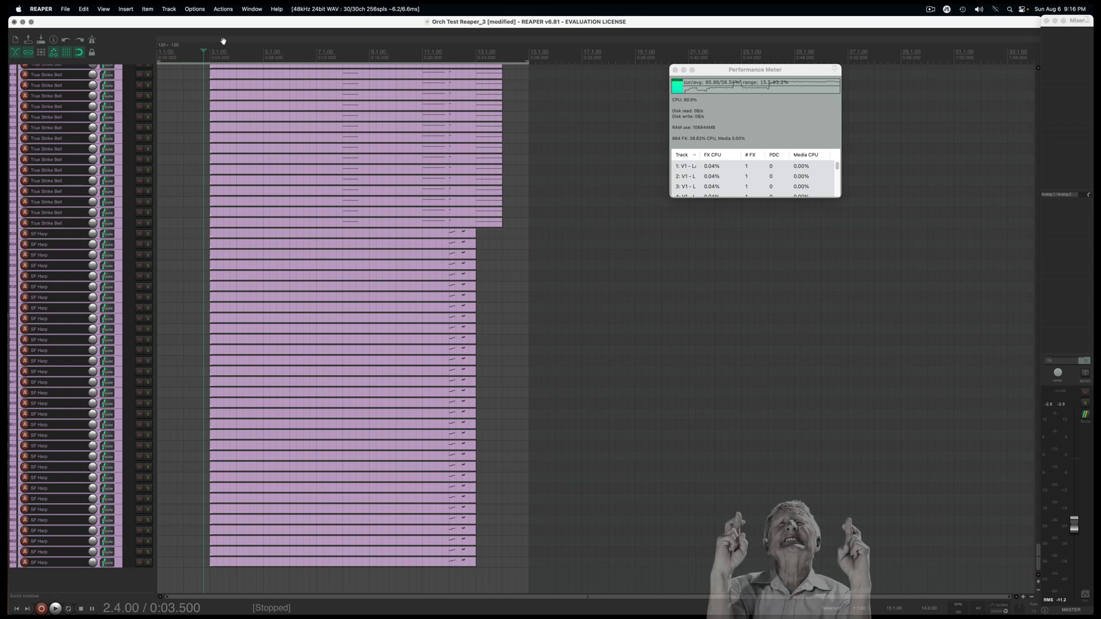
click(208, 54)
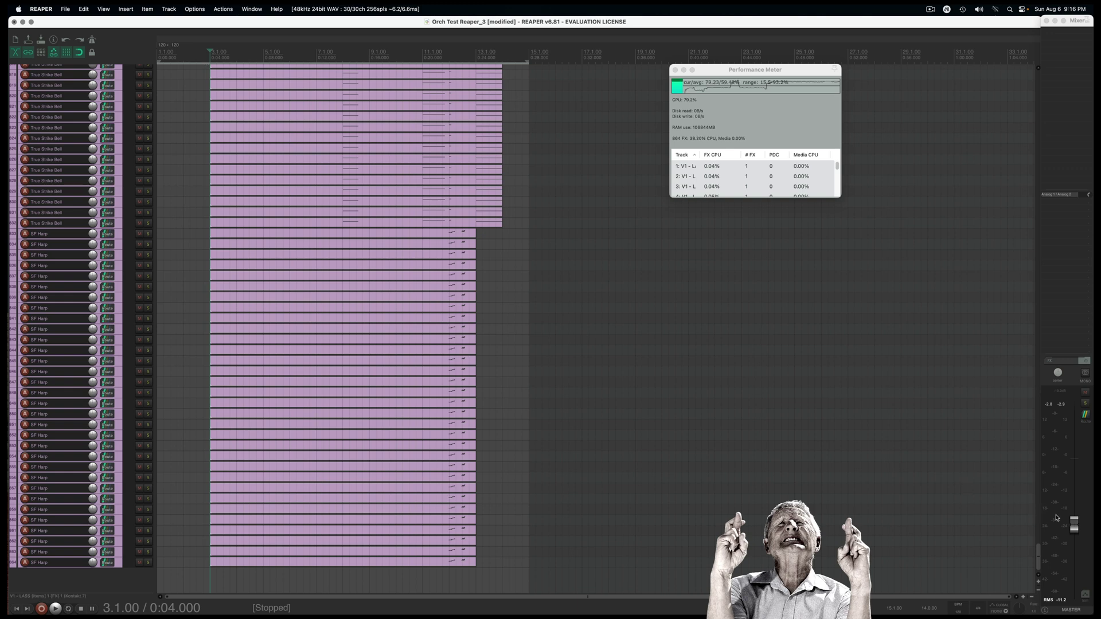
drag(1074, 528, 1074, 555)
key(space)
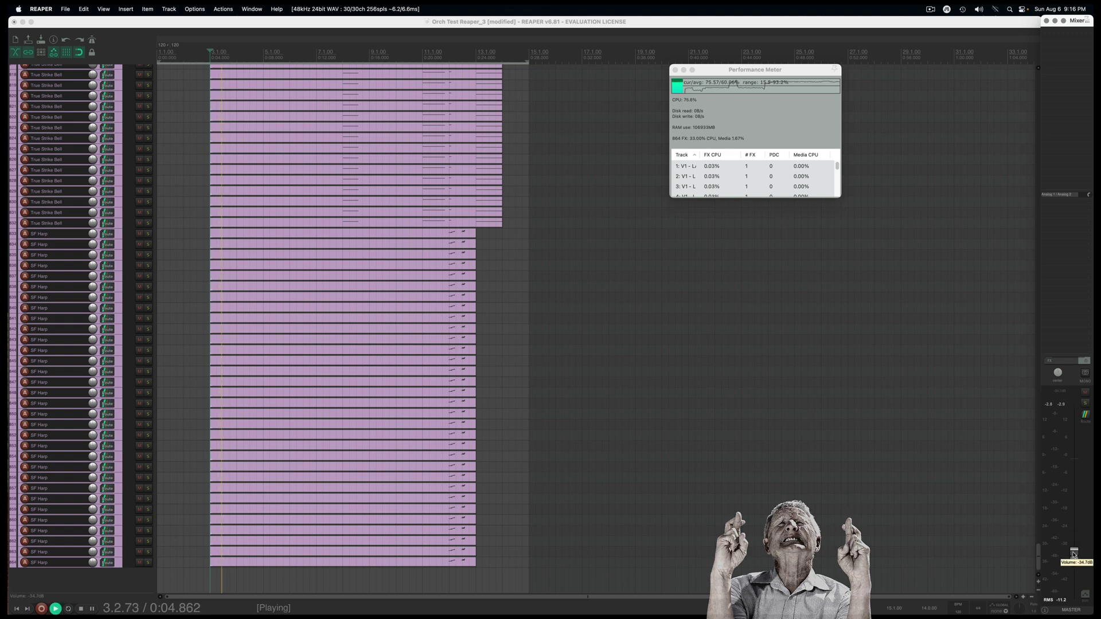
drag(1074, 554, 1075, 546)
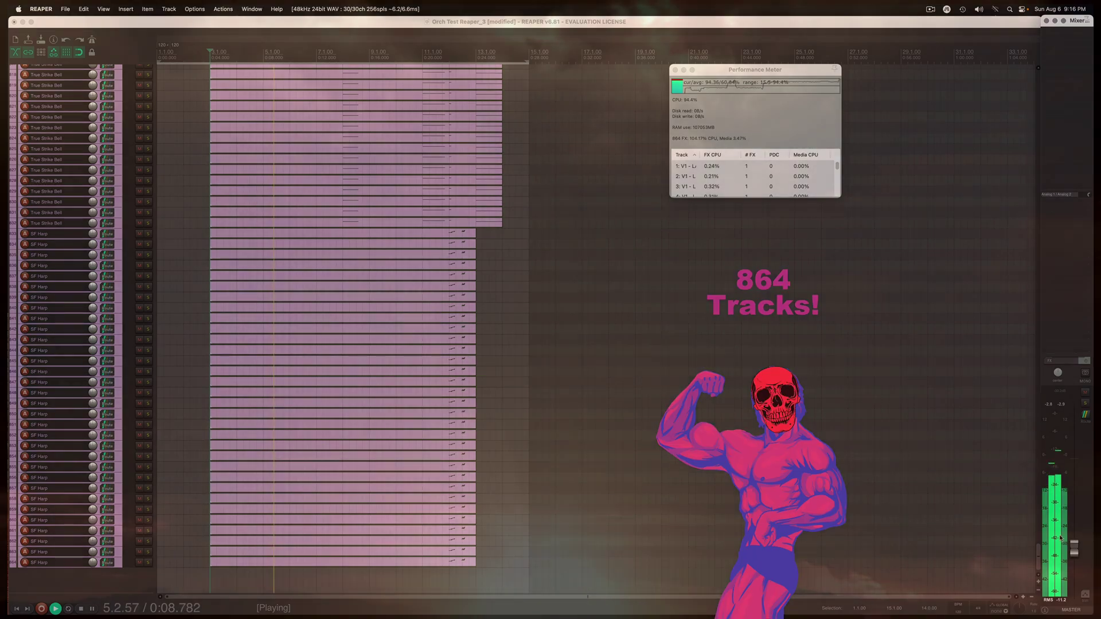
key(space)
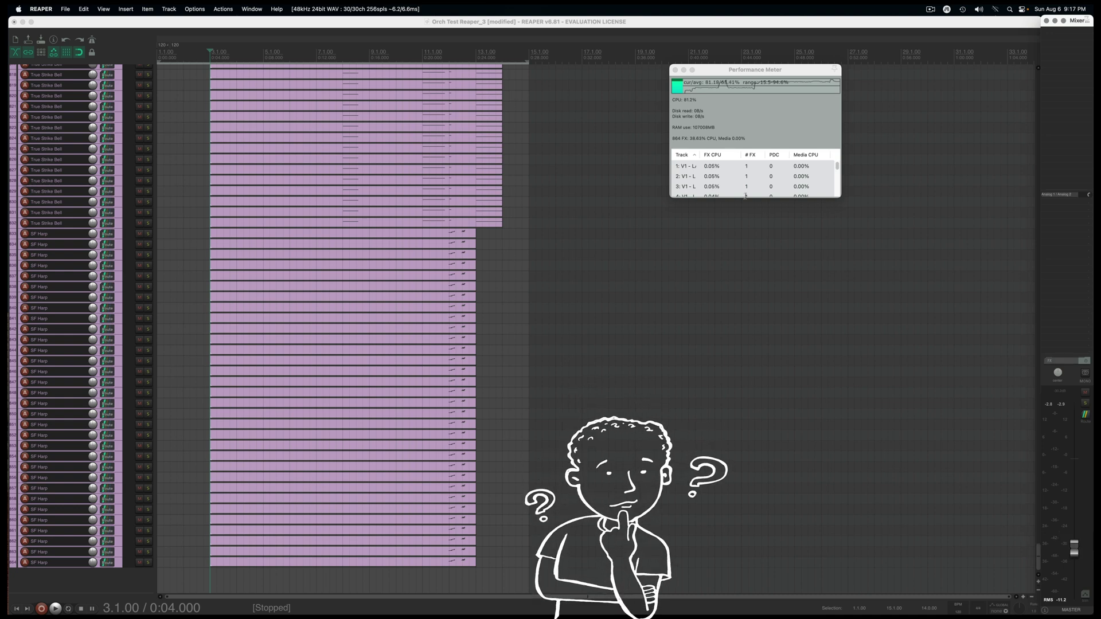
Open Project Settings from the File menu and move the dialog toward the upper right.
click(66, 10)
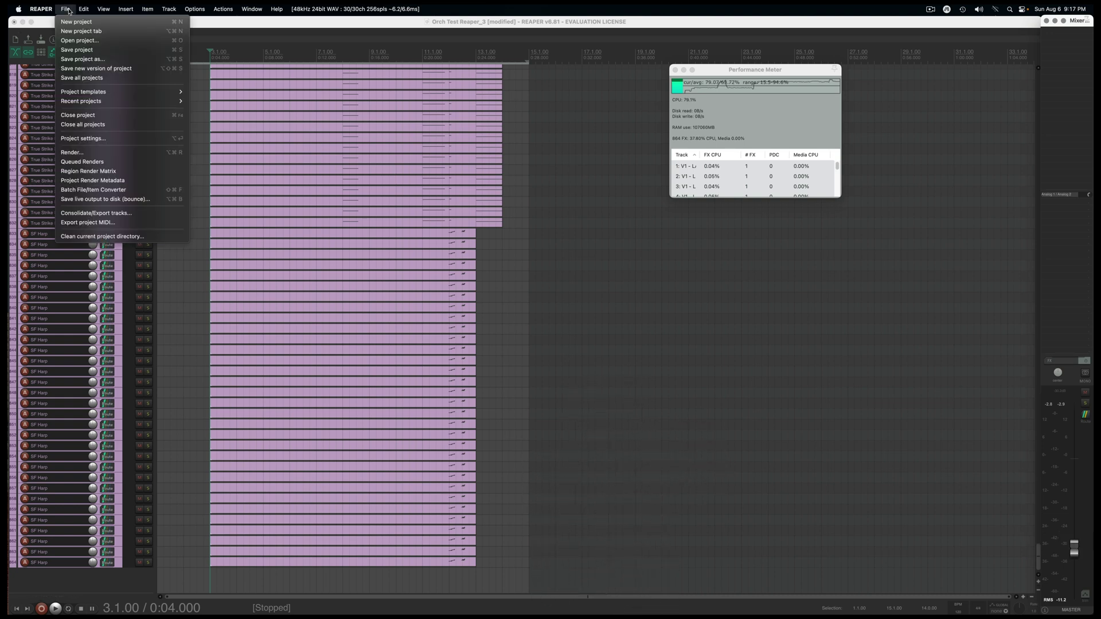
click(83, 138)
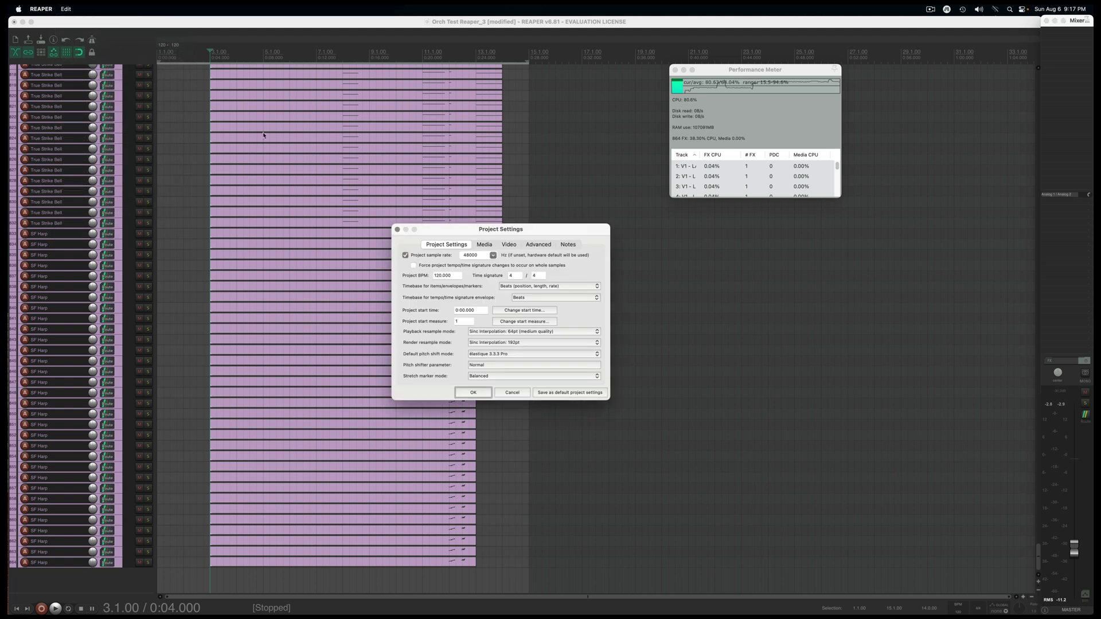
drag(530, 230, 650, 187)
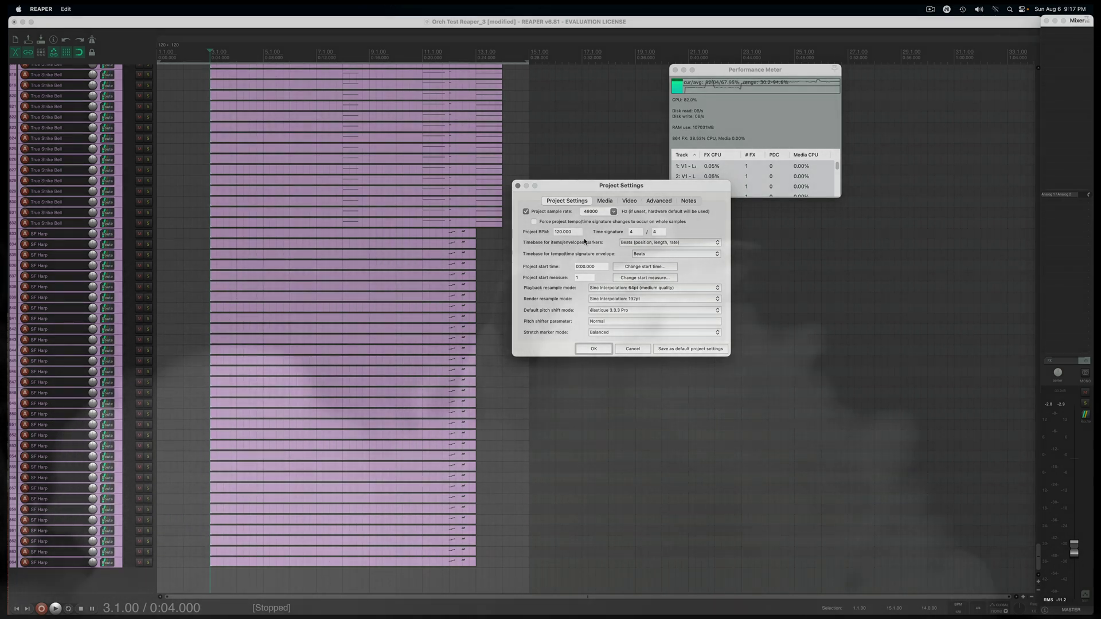
drag(580, 187, 599, 146)
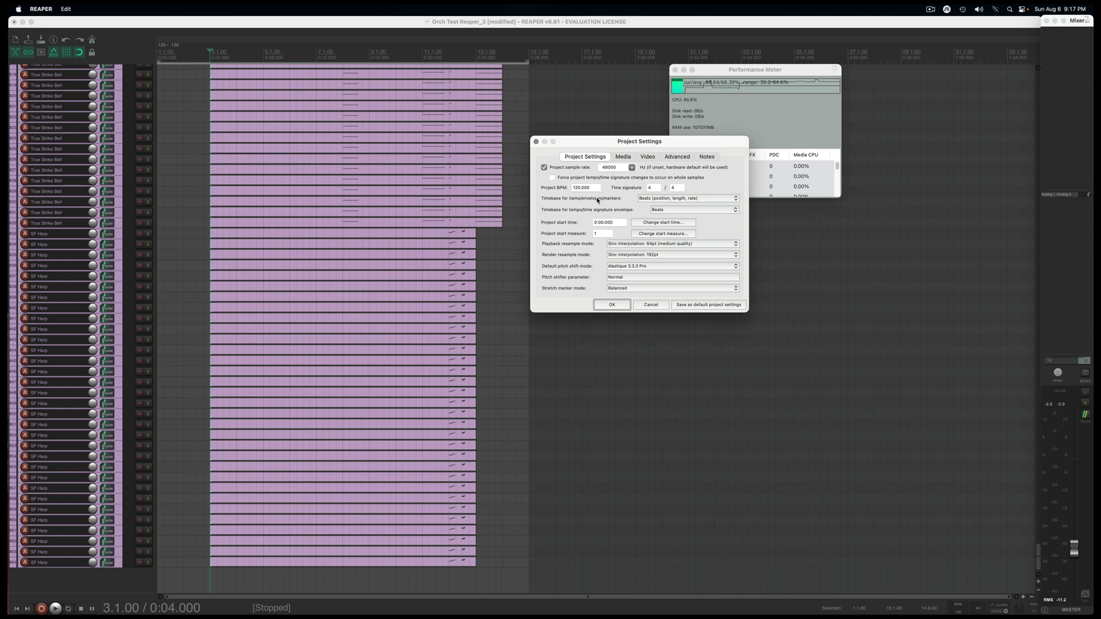
Close Project Settings, open REAPER Preferences and move the window to the upper centre.
click(33, 9)
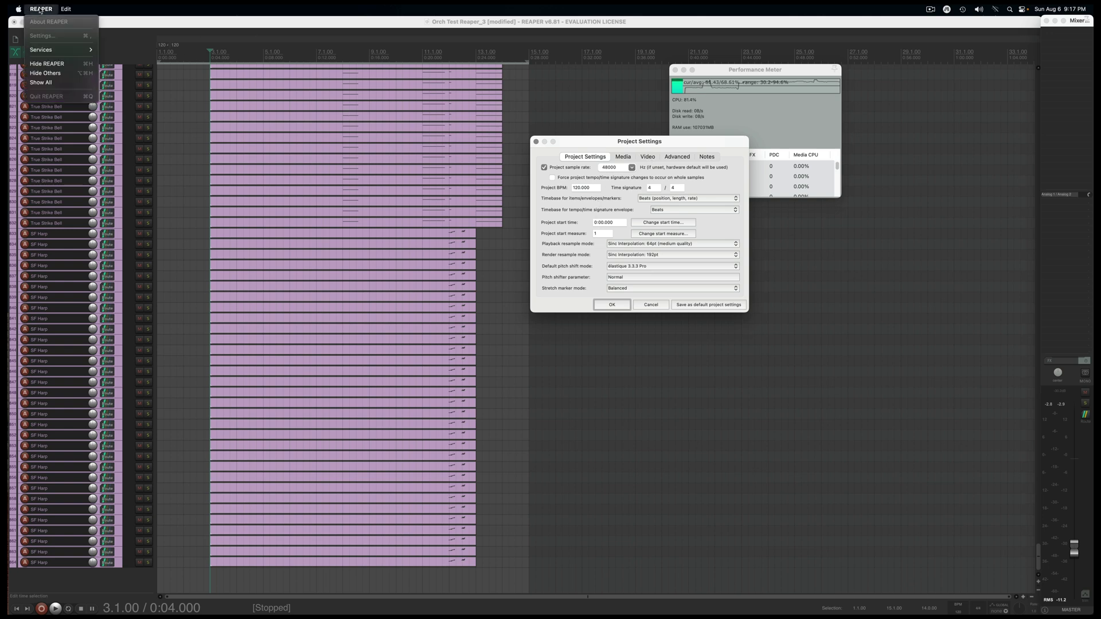
click(536, 141)
click(536, 141)
click(38, 9)
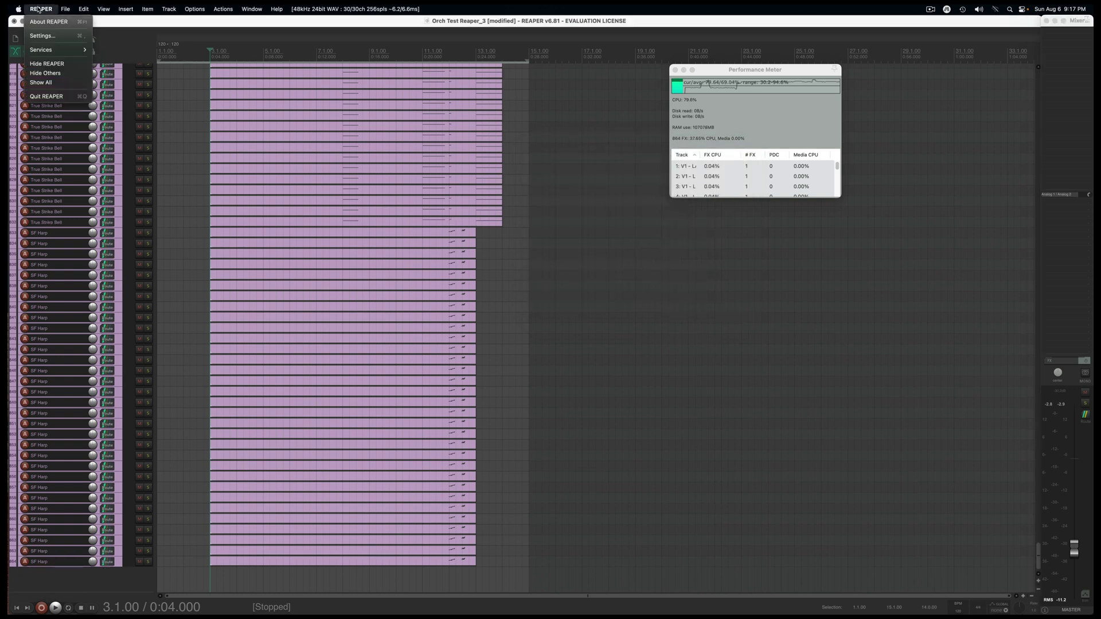
click(42, 36)
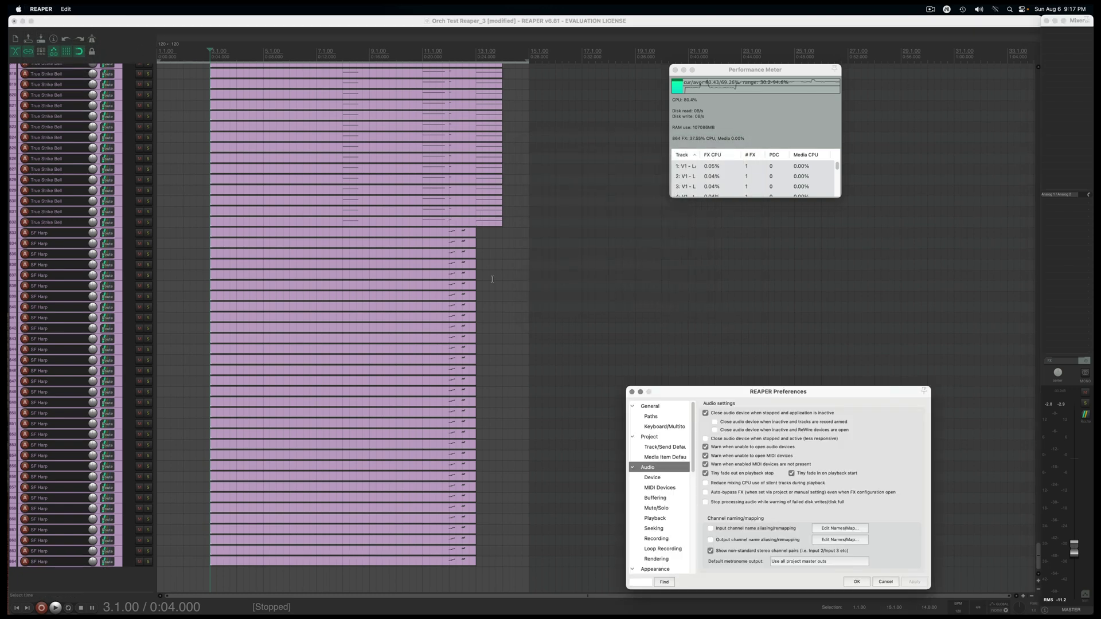
drag(662, 401, 312, 145)
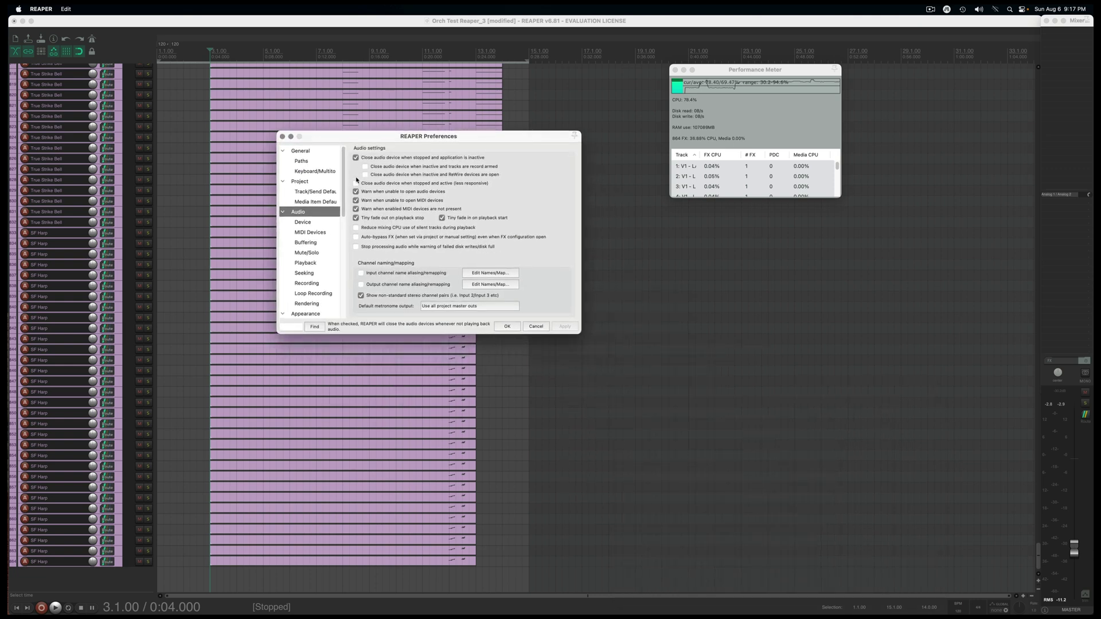
Browse the Device, MIDI, Buffering, Mute/Solo, Playback, Seeking, Recording, Loop Recording and Rendering pages.
click(304, 222)
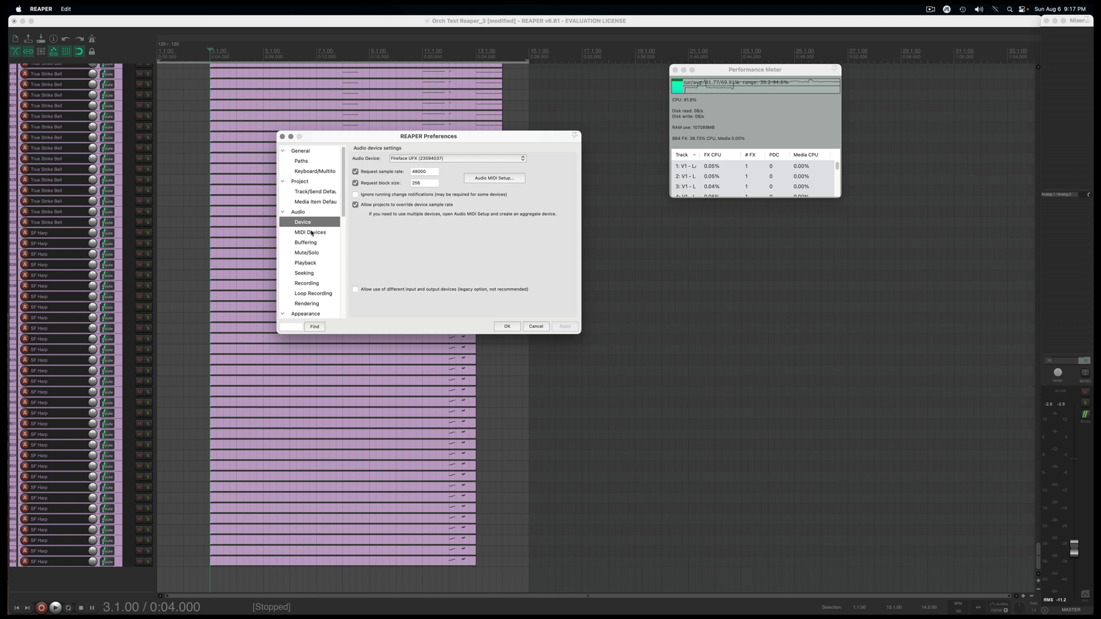
click(311, 233)
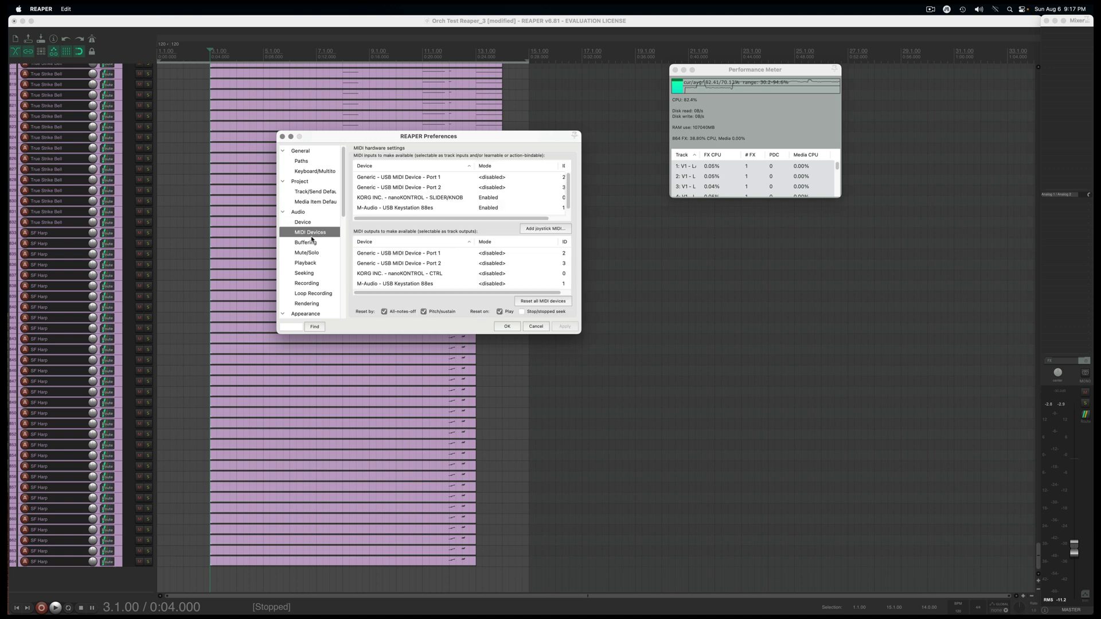
click(313, 243)
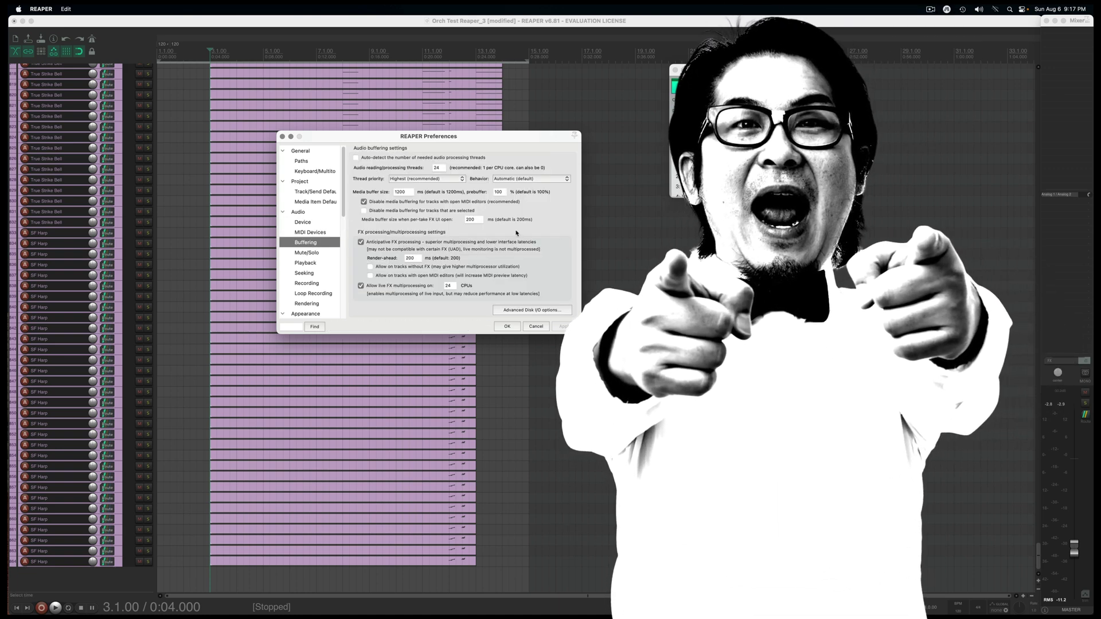
click(312, 253)
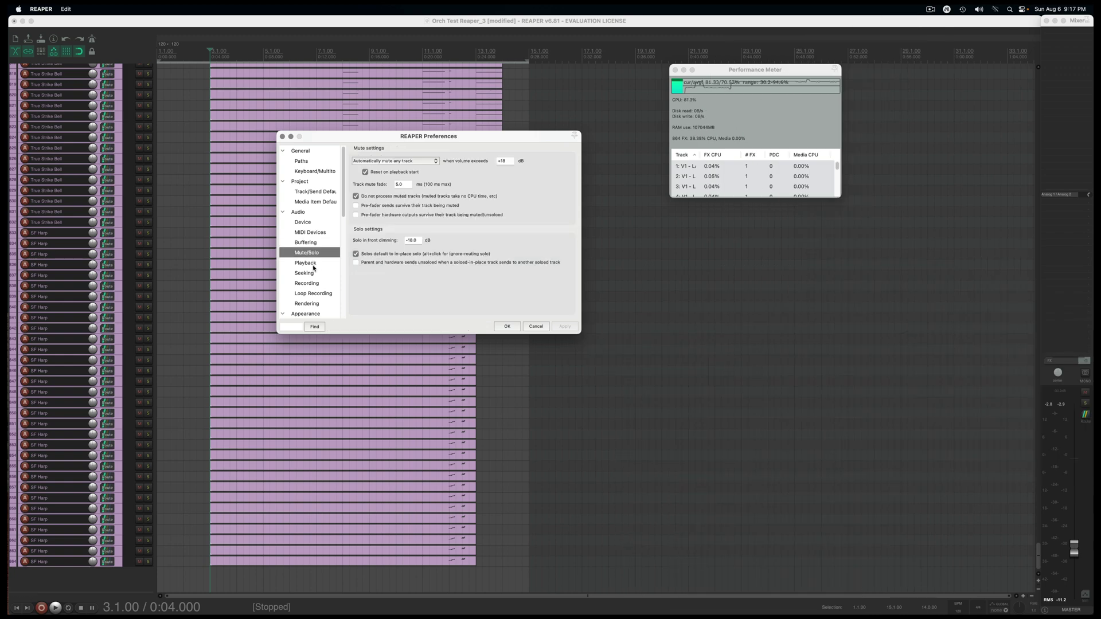
click(314, 265)
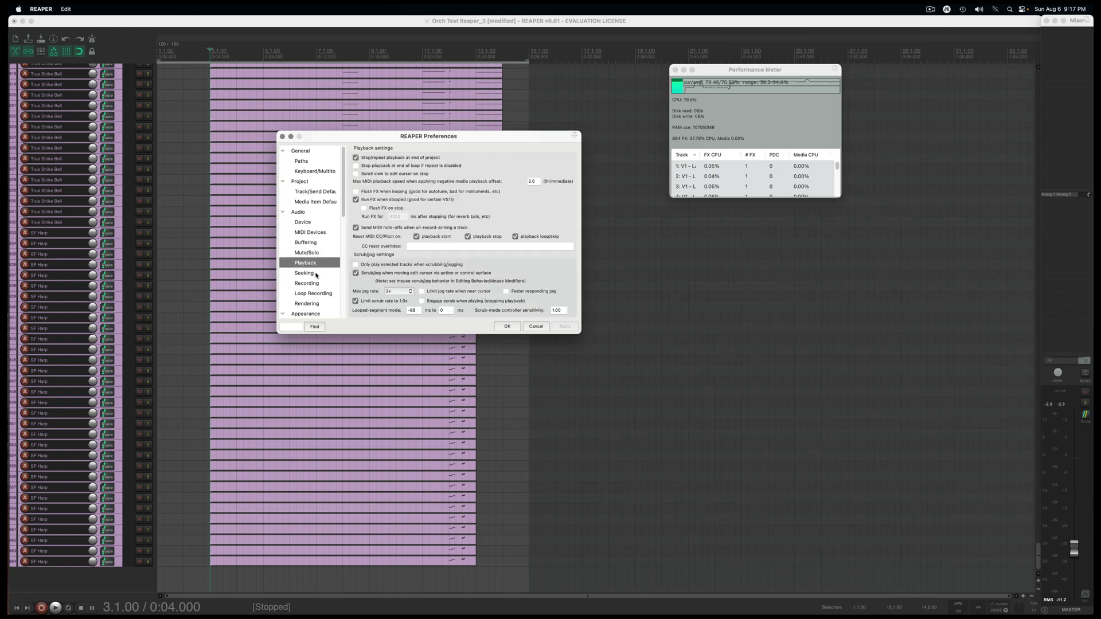
click(316, 275)
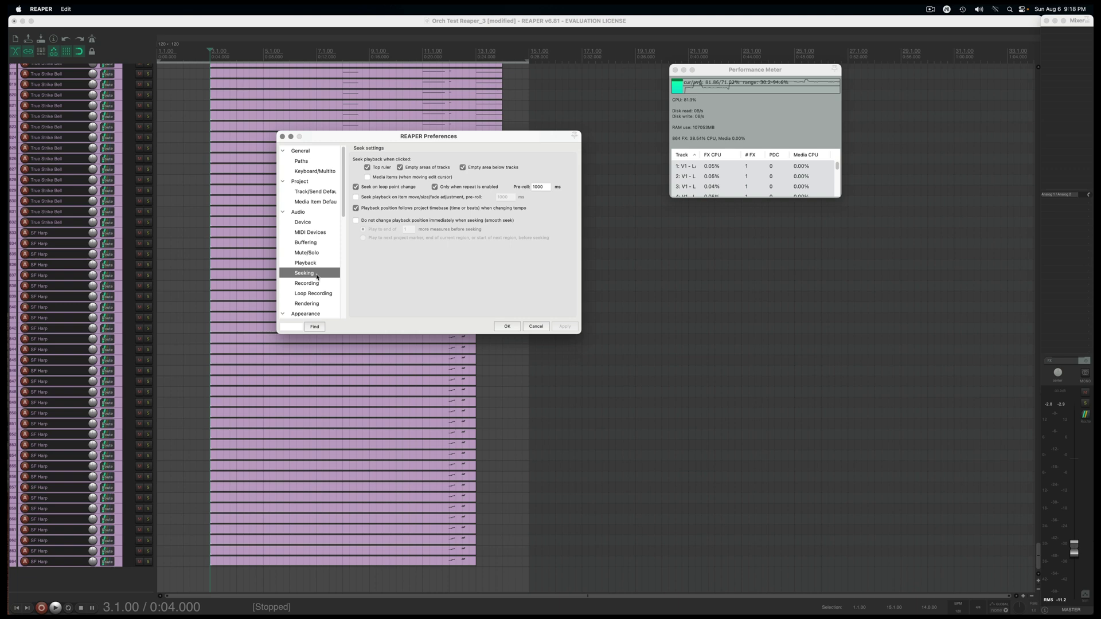
click(315, 285)
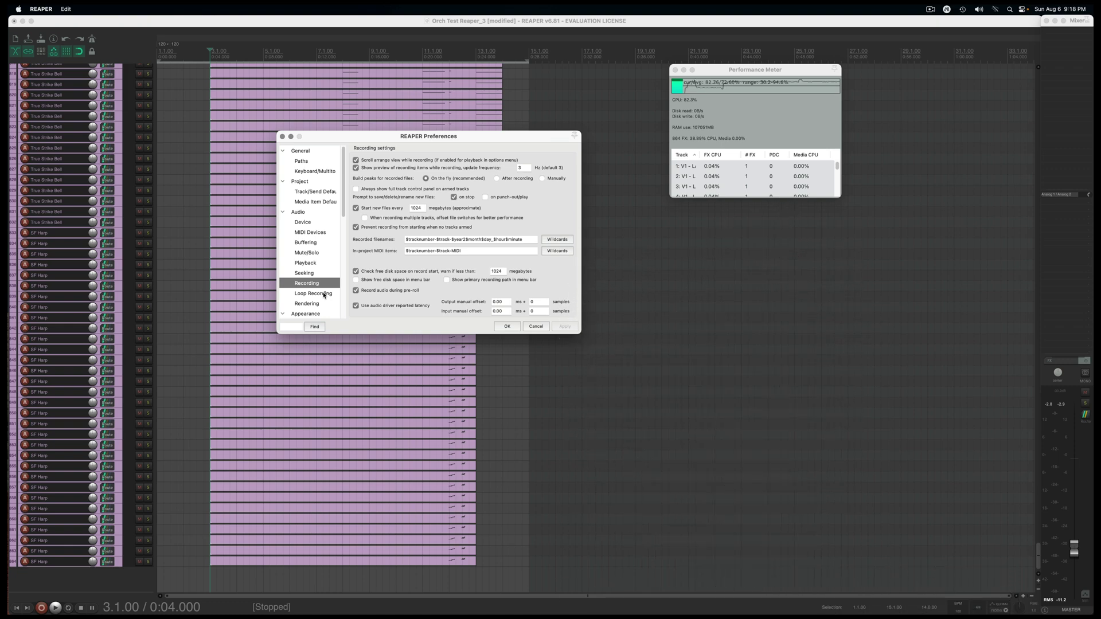
click(323, 294)
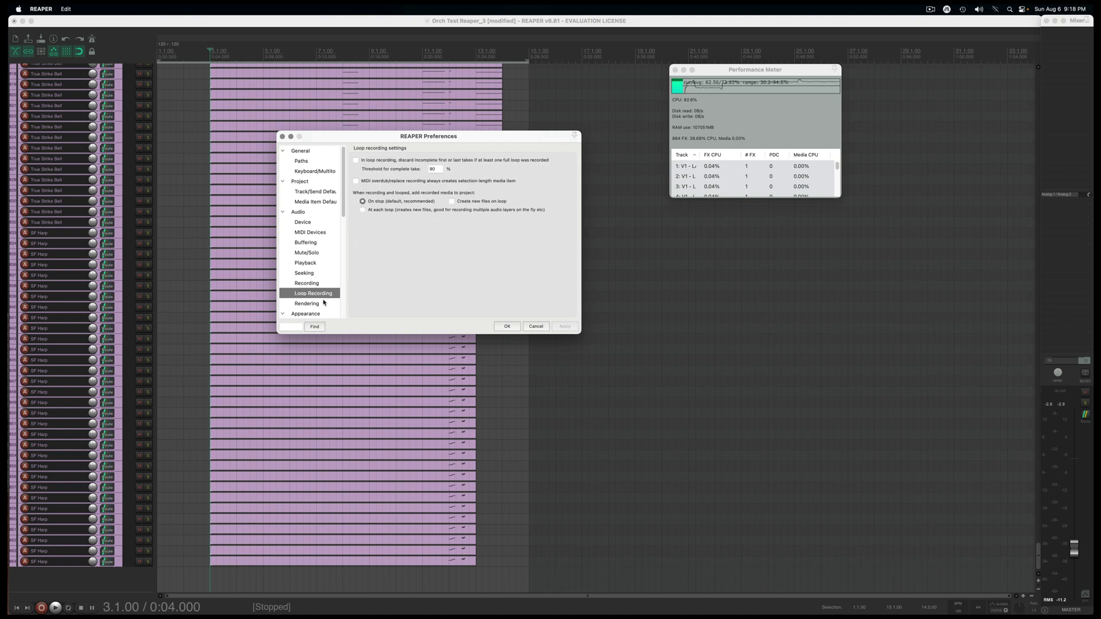
click(322, 305)
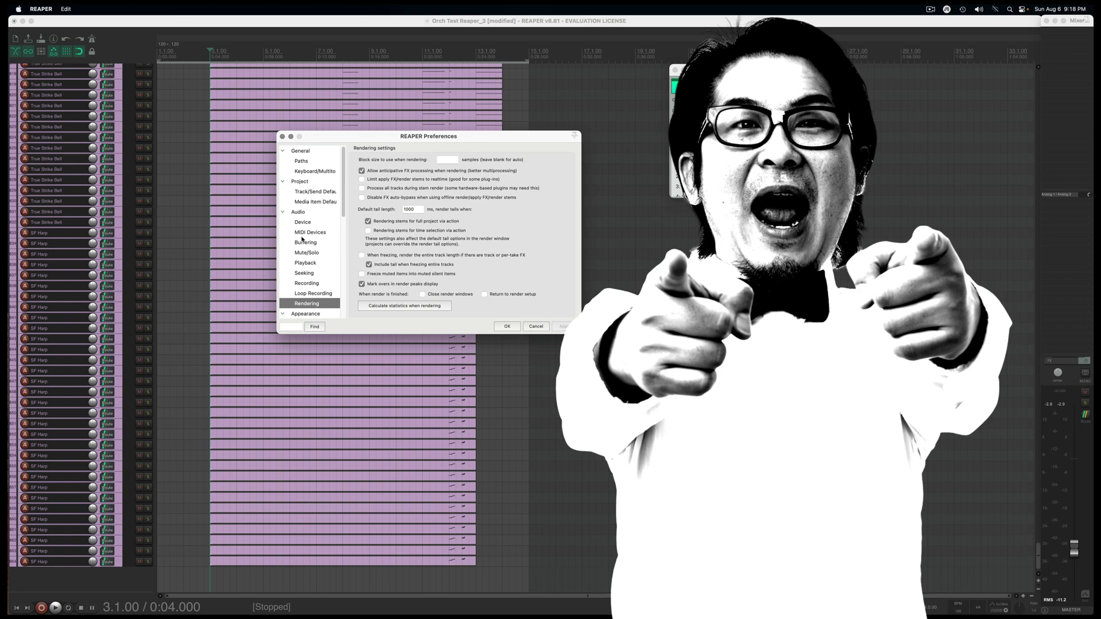
click(298, 213)
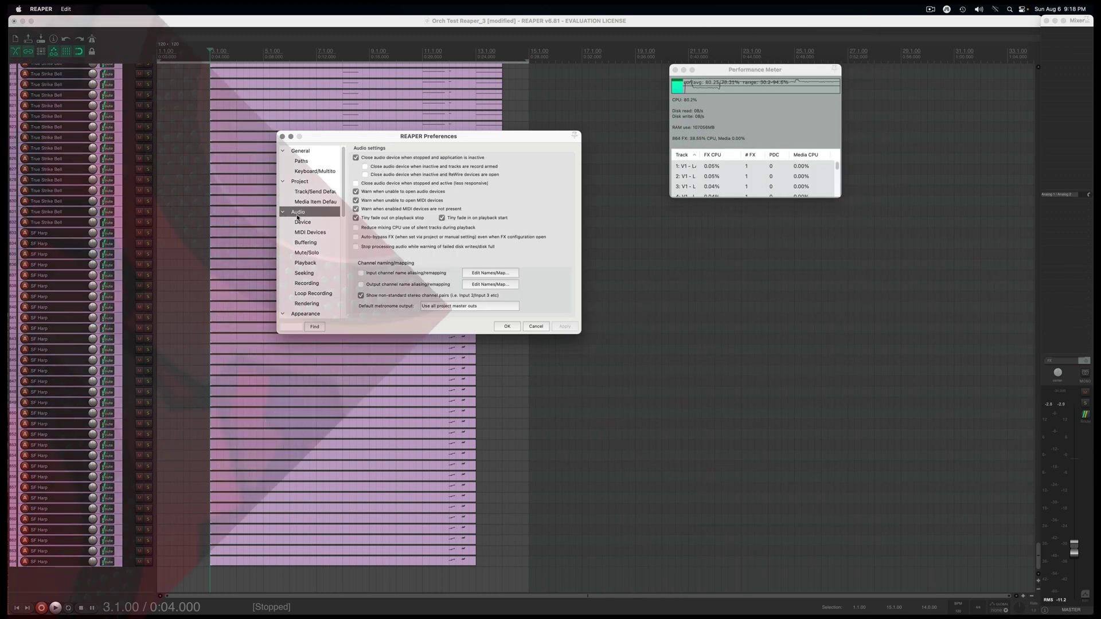